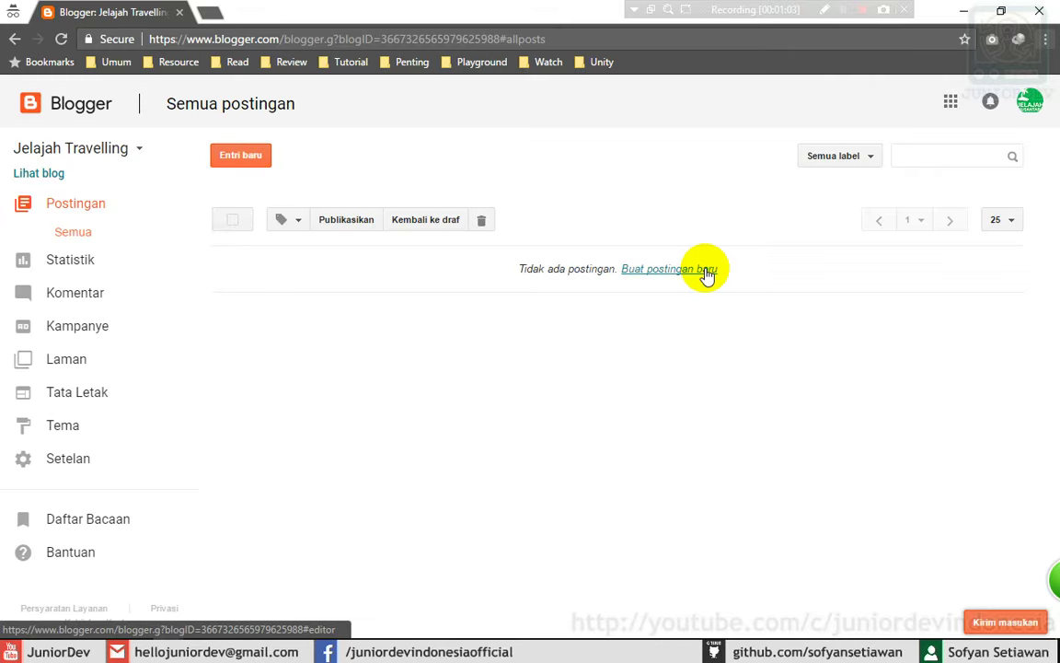
pyautogui.click(543, 165)
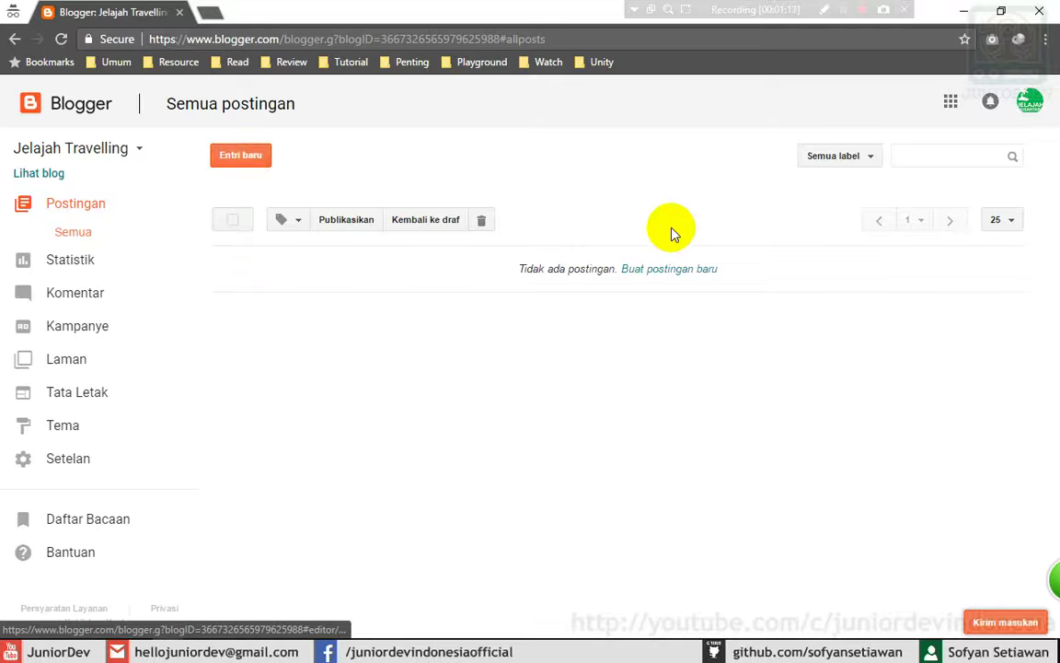
pyautogui.click(647, 158)
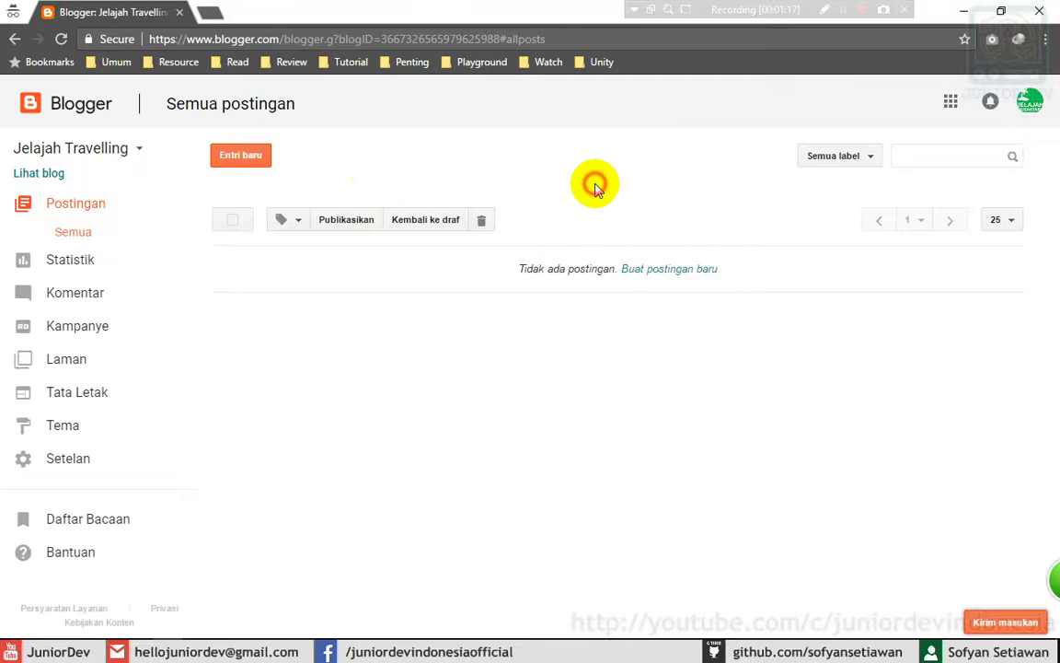
# Create a new blog post and title it "Tulisan Pertama Saya"
pyautogui.click(245, 162)
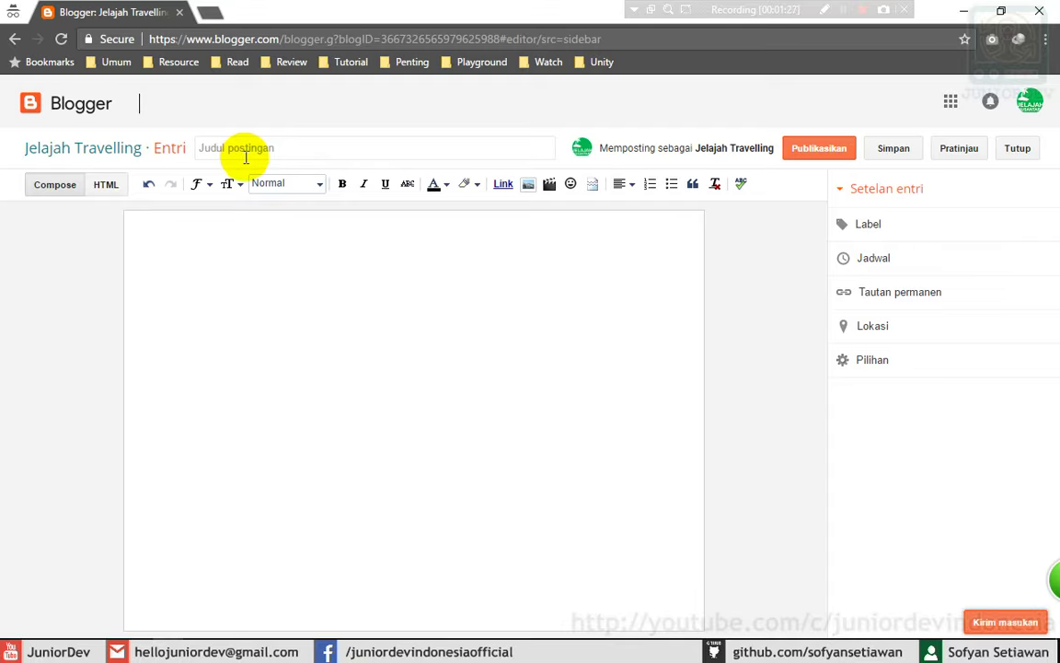
pyautogui.click(319, 276)
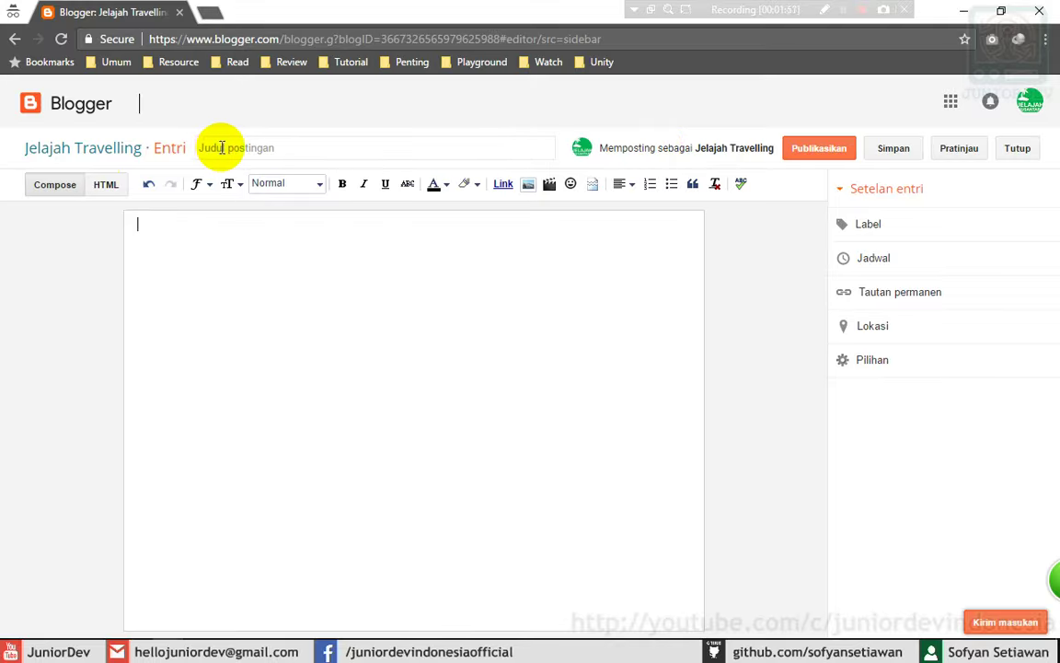
pyautogui.click(221, 147)
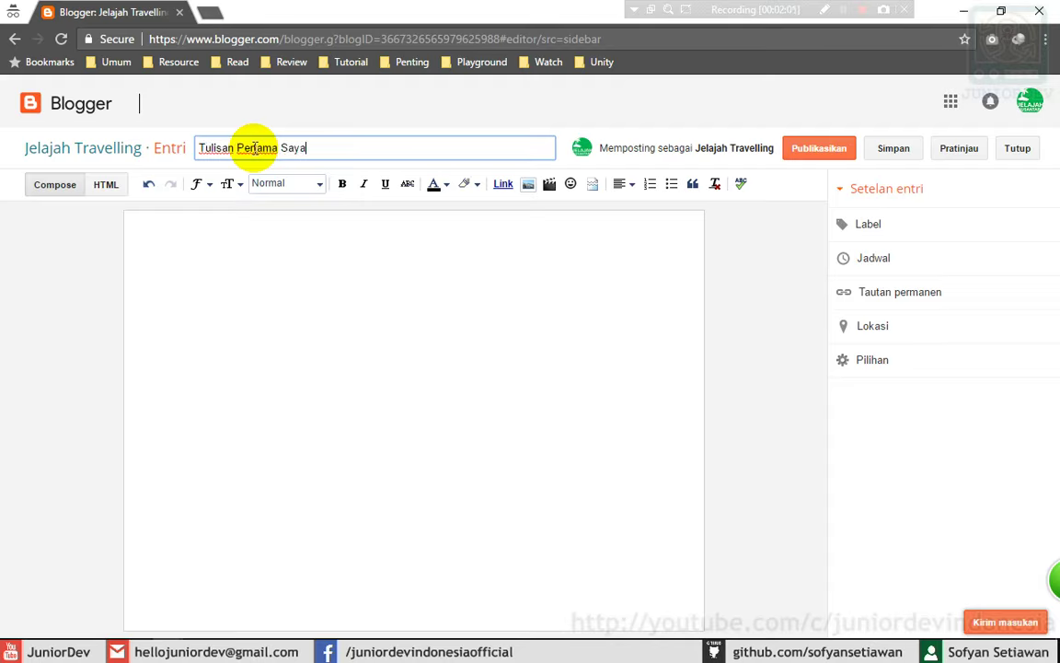
# Write "Ini adalah tulisan pertama saya.." as the body text of the post
pyautogui.click(302, 276)
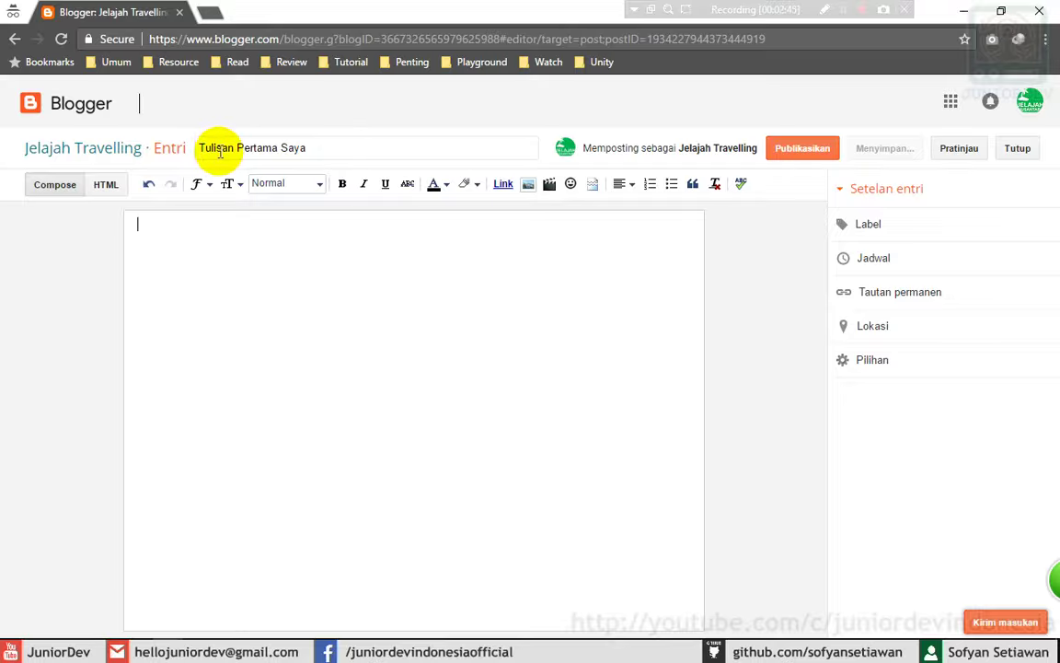
pyautogui.click(220, 215)
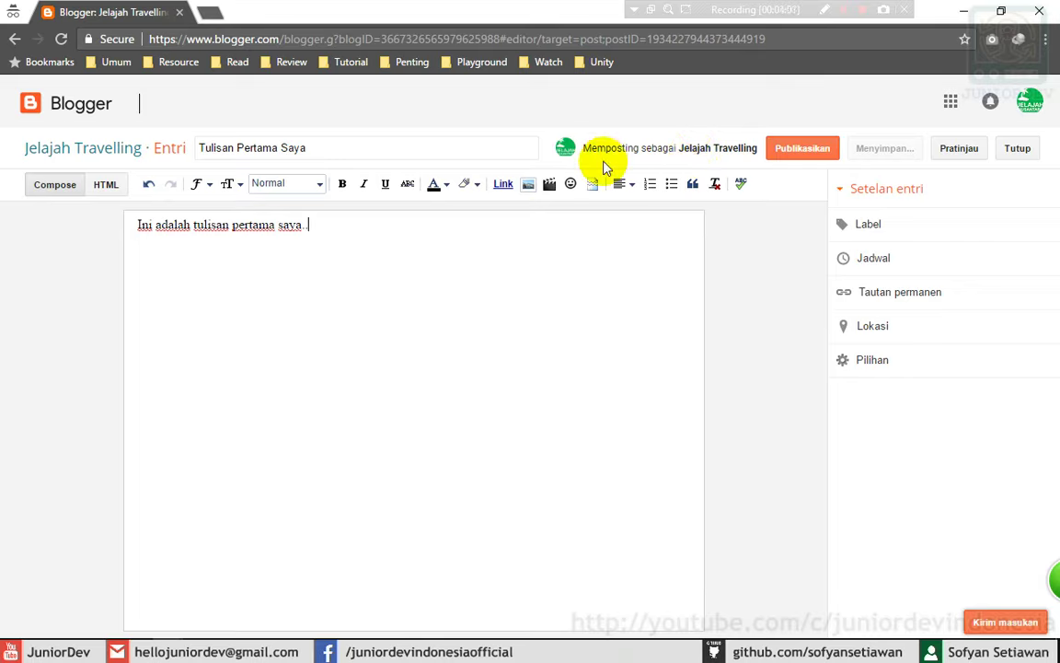
pyautogui.write('.')
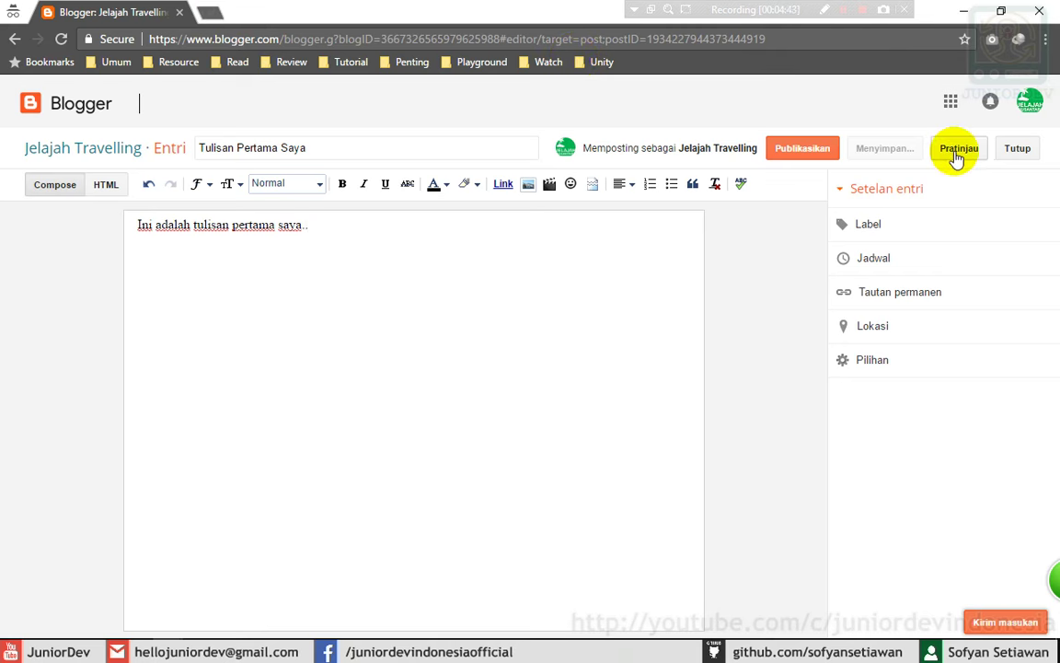
# Preview the "Tulisan Pertama Saya" post, look through the whole page, and close the preview
pyautogui.click(959, 152)
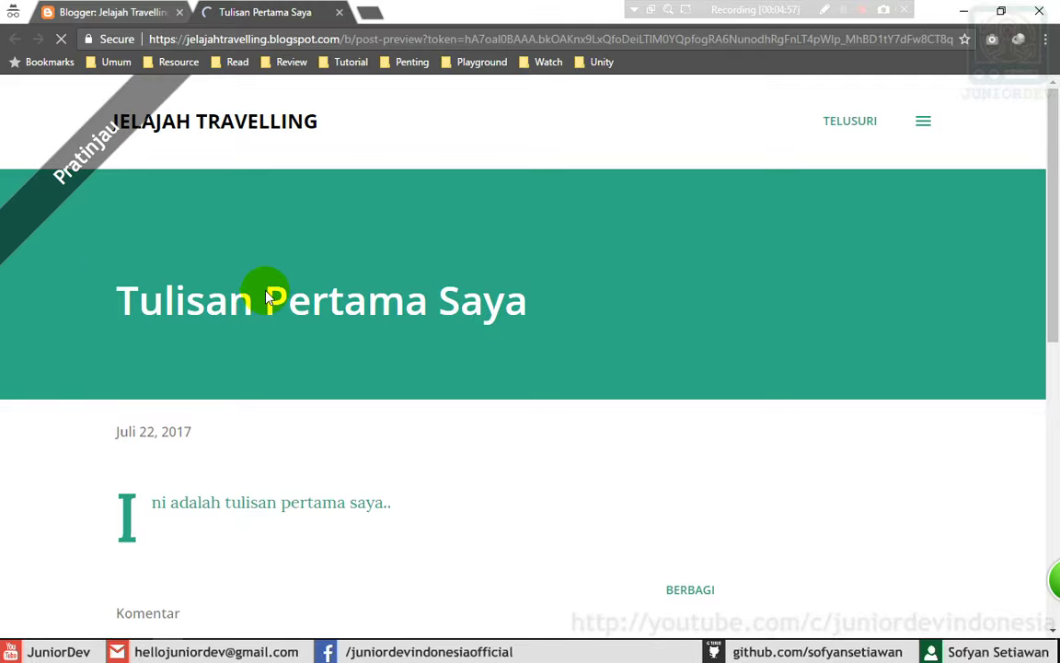
pyautogui.scroll(-3, 101, 419)
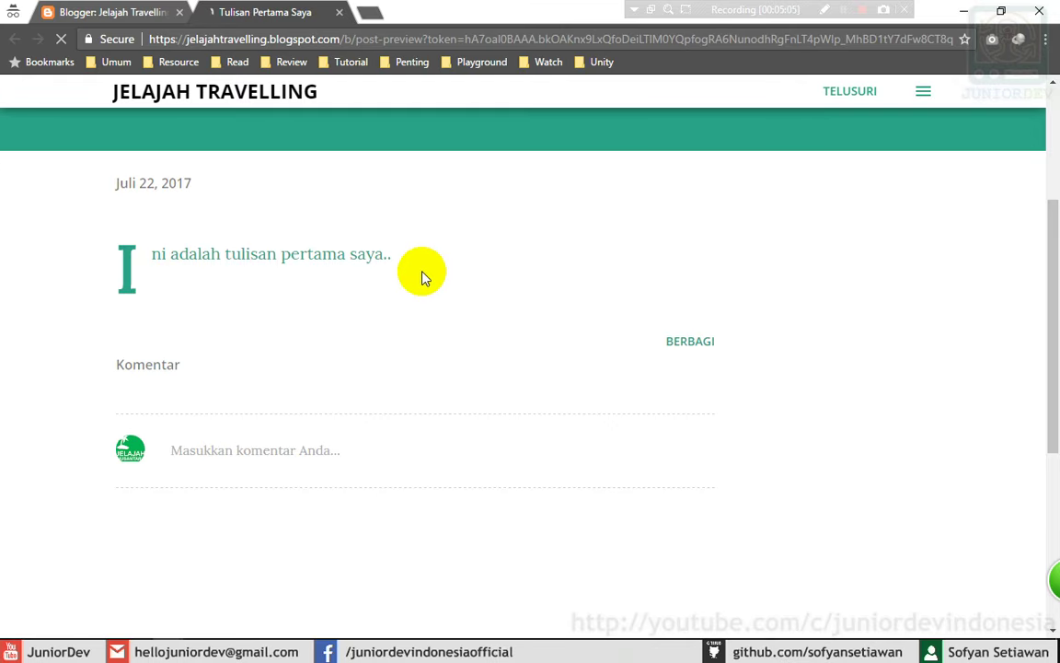
pyautogui.scroll(3, 424, 281)
pyautogui.scroll(-3, 405, 311)
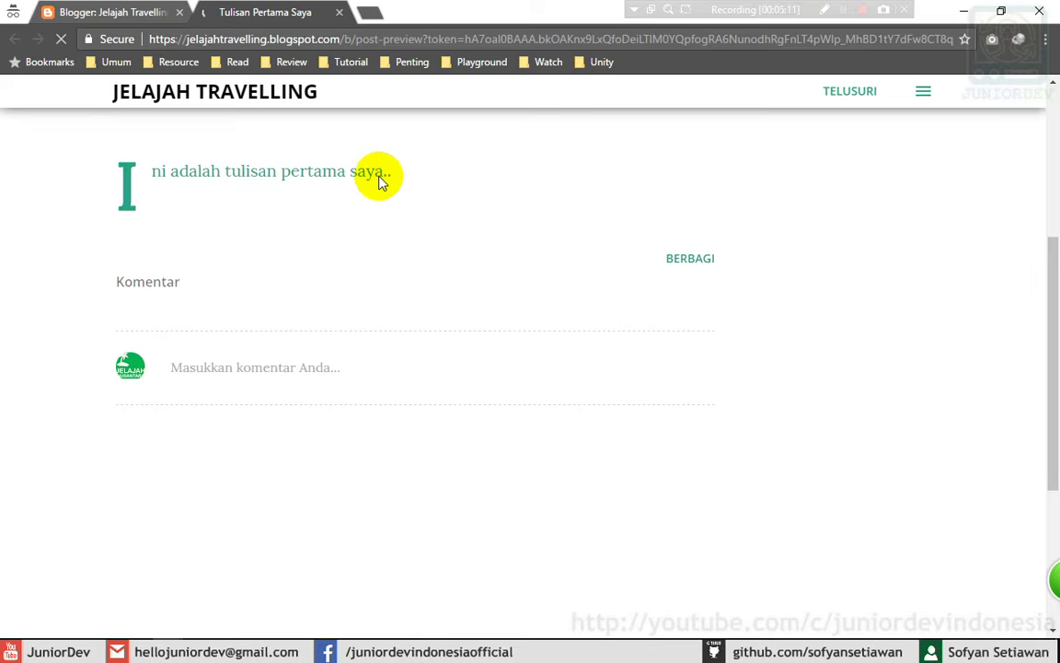
pyautogui.click(340, 14)
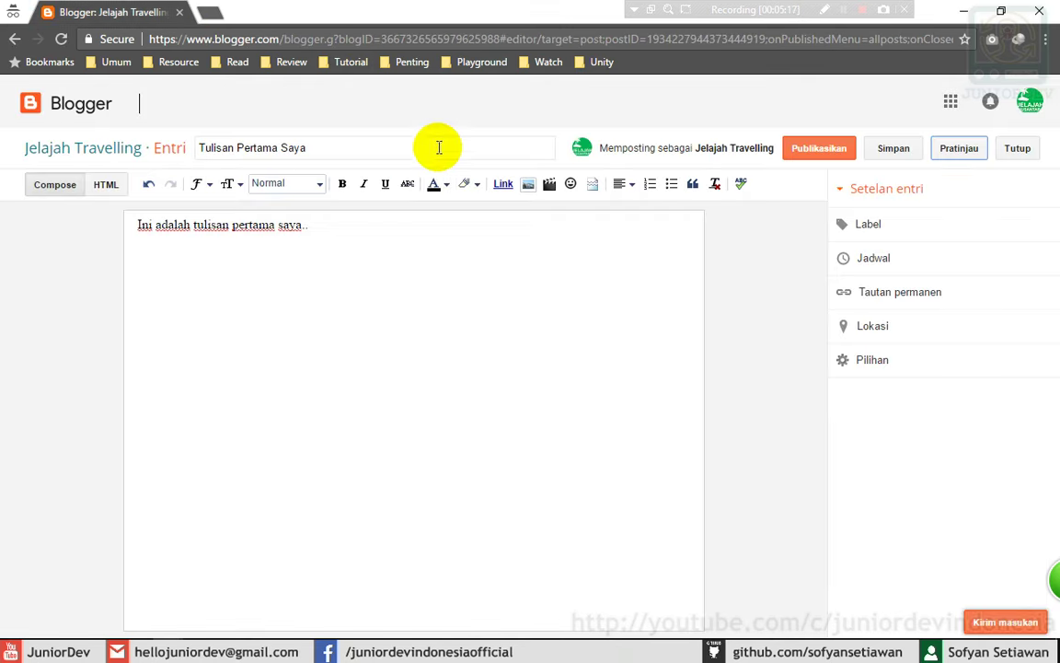
# Save the post as a draft and close the editor to return to the post list
pyautogui.click(396, 237)
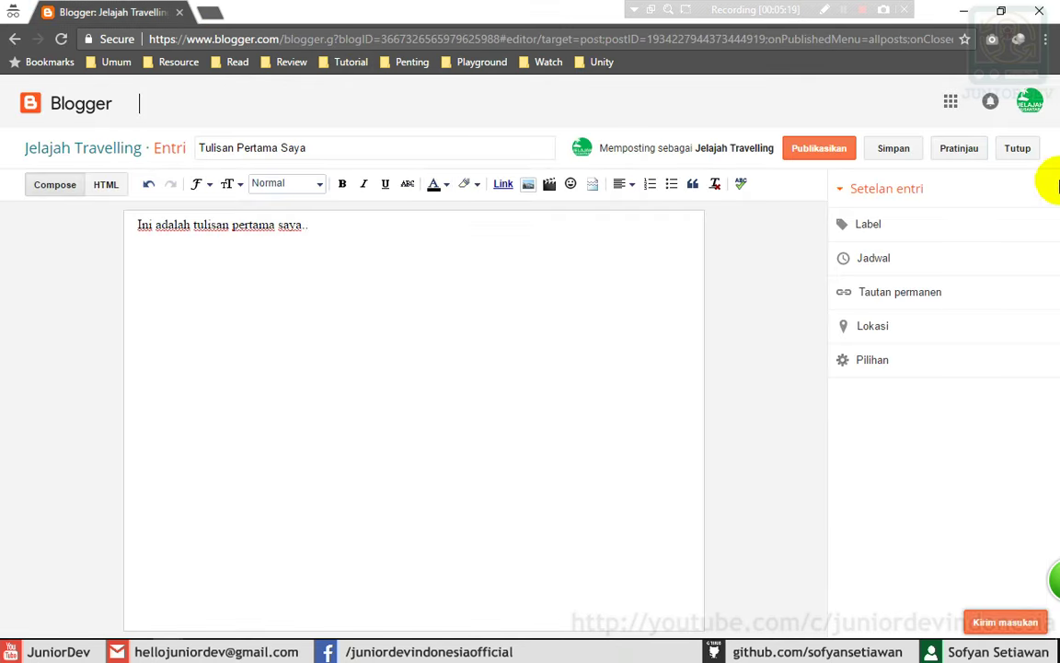
pyautogui.click(894, 151)
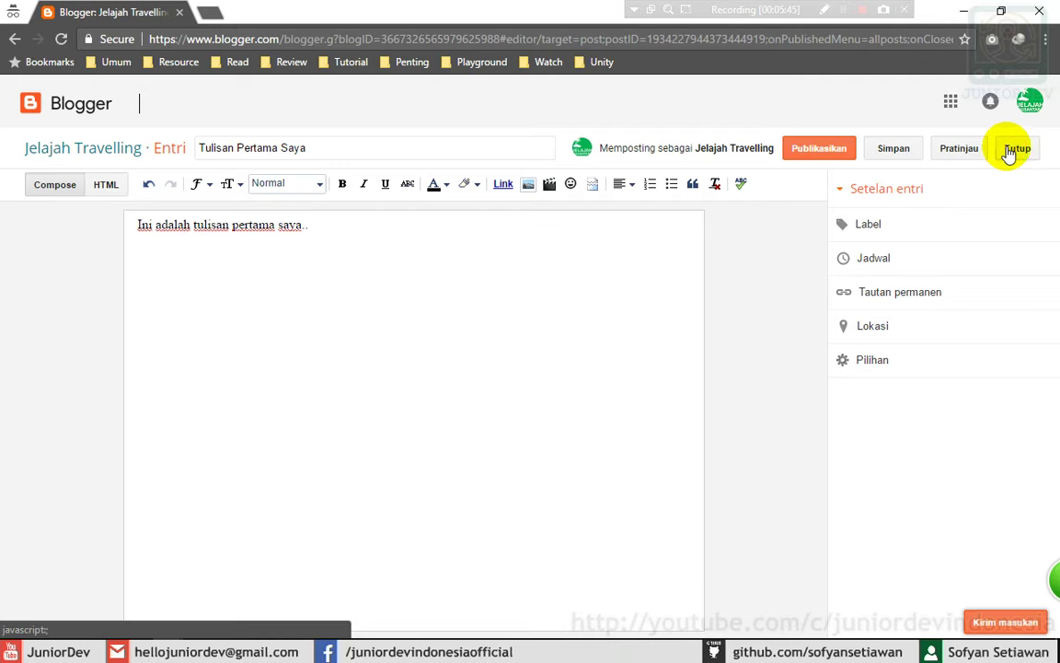
pyautogui.click(1014, 150)
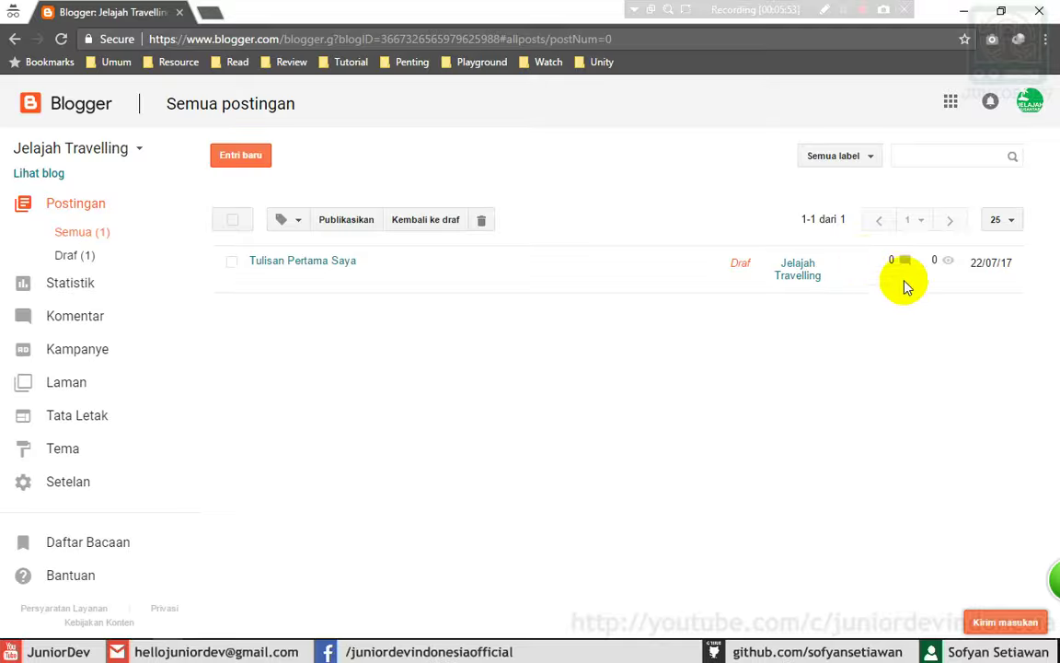
# Open the live blog in a new tab to check whether the draft appears there, and close it again
pyautogui.rightClick(42, 175)
pyautogui.click(78, 184)
pyautogui.click(276, 12)
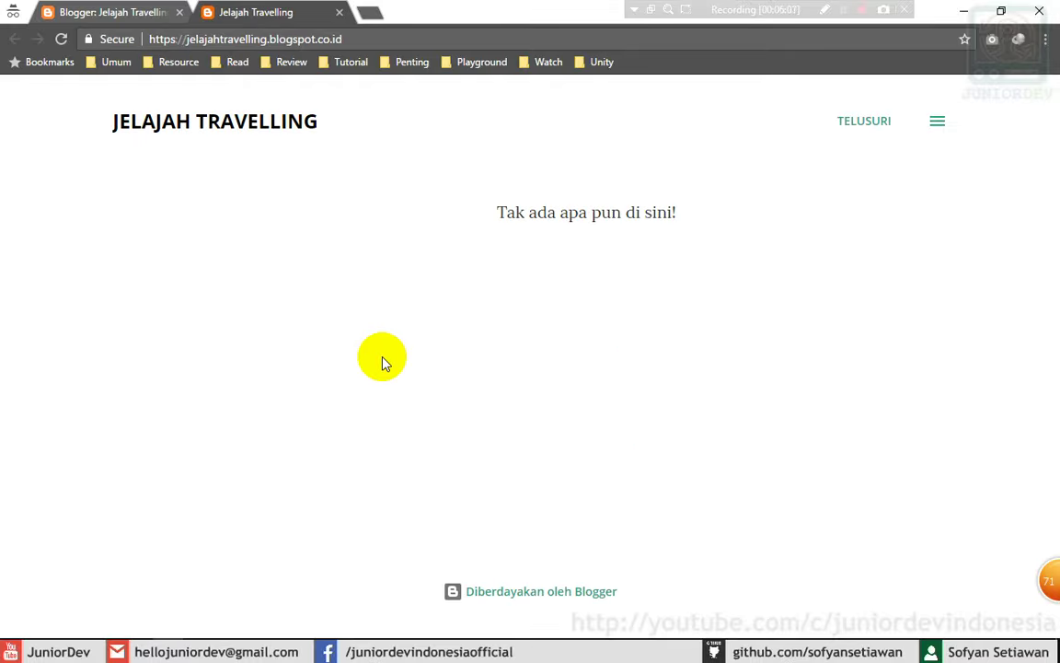
pyautogui.click(339, 14)
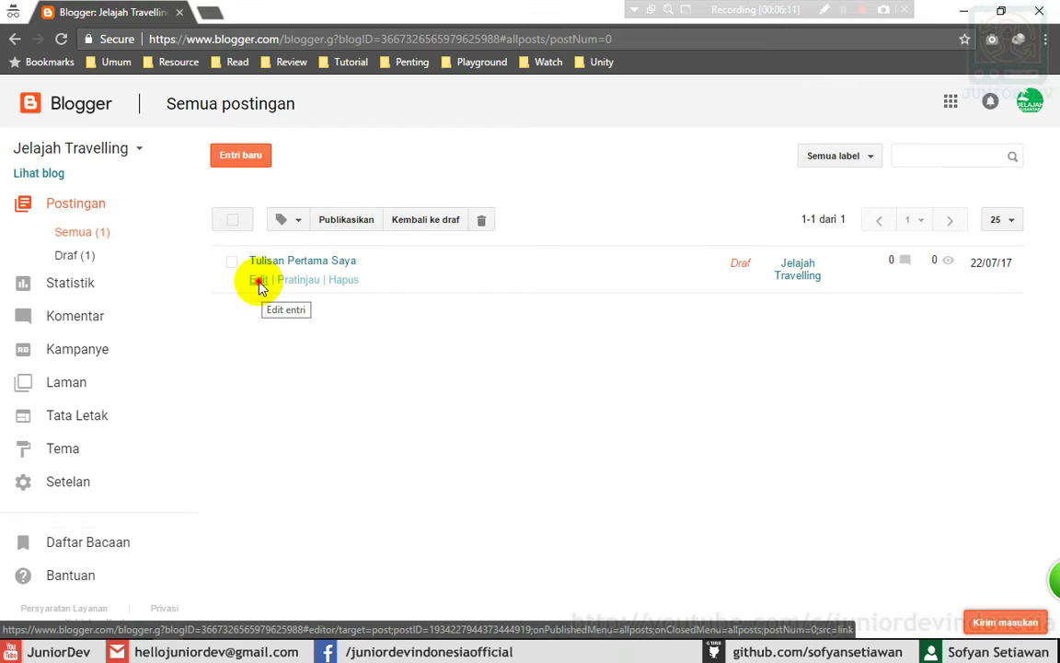
# Publish the "Tulisan Pertama Saya" draft from its editor and share it publicly on Google+ with the comment "testing.."
pyautogui.click(259, 280)
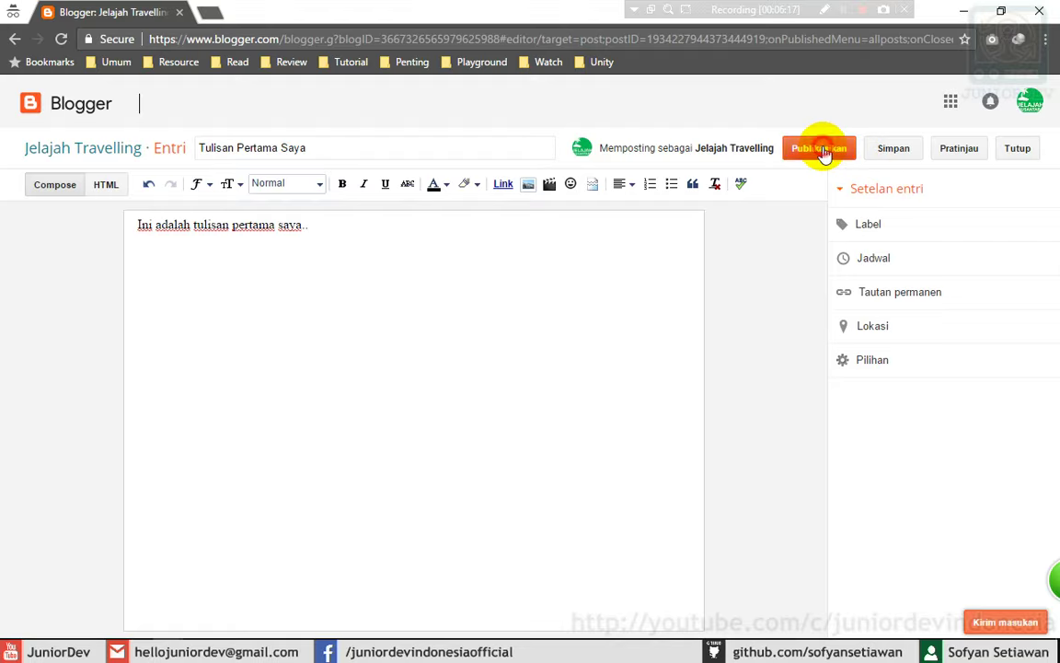
pyautogui.click(818, 150)
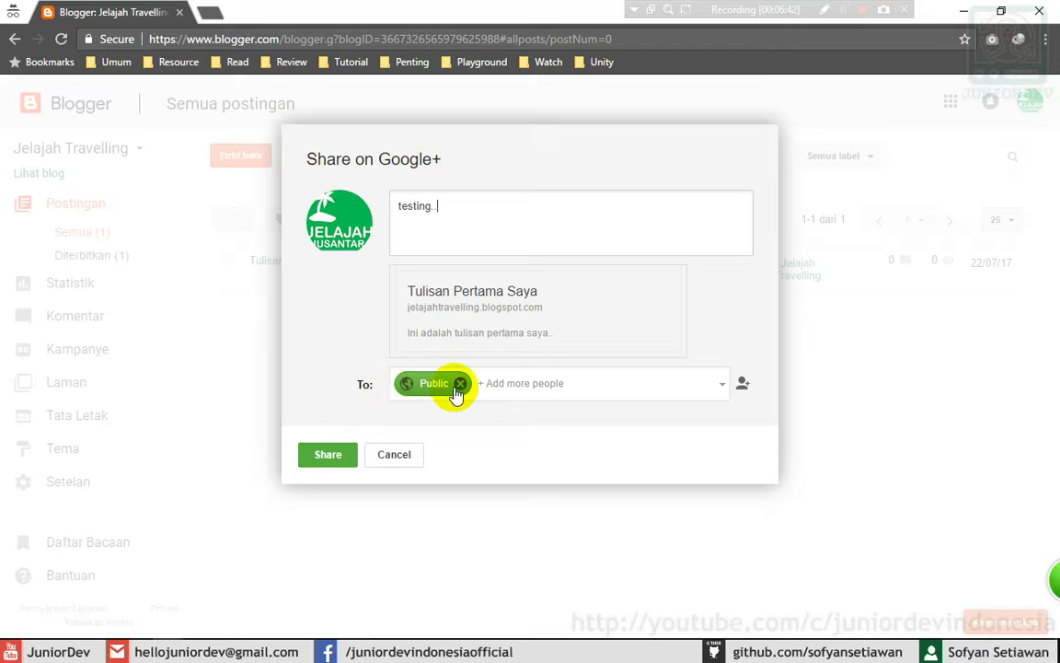
pyautogui.click(324, 457)
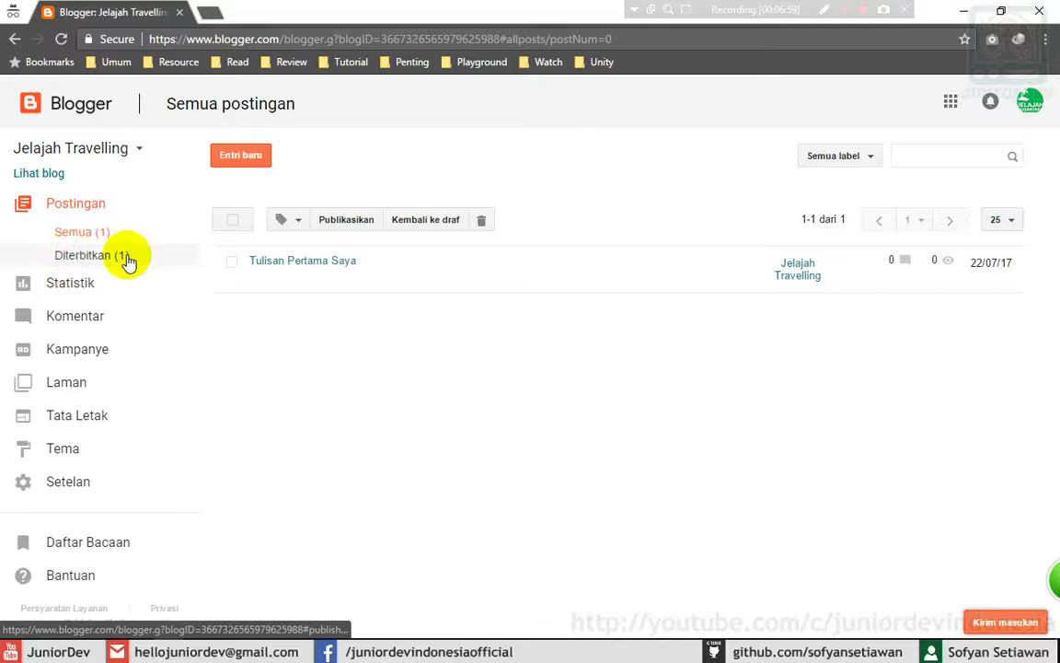
# View the live blog, read through the "Tulisan Pertama Saya" post's own page, and close the tab
pyautogui.click(44, 176)
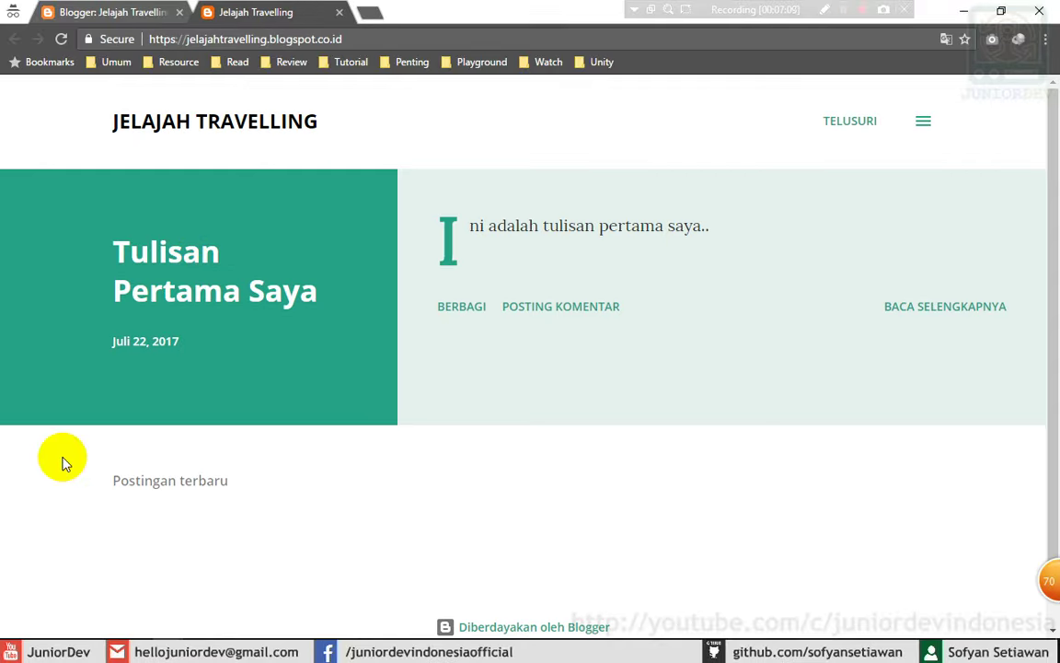
pyautogui.scroll(-1, 189, 379)
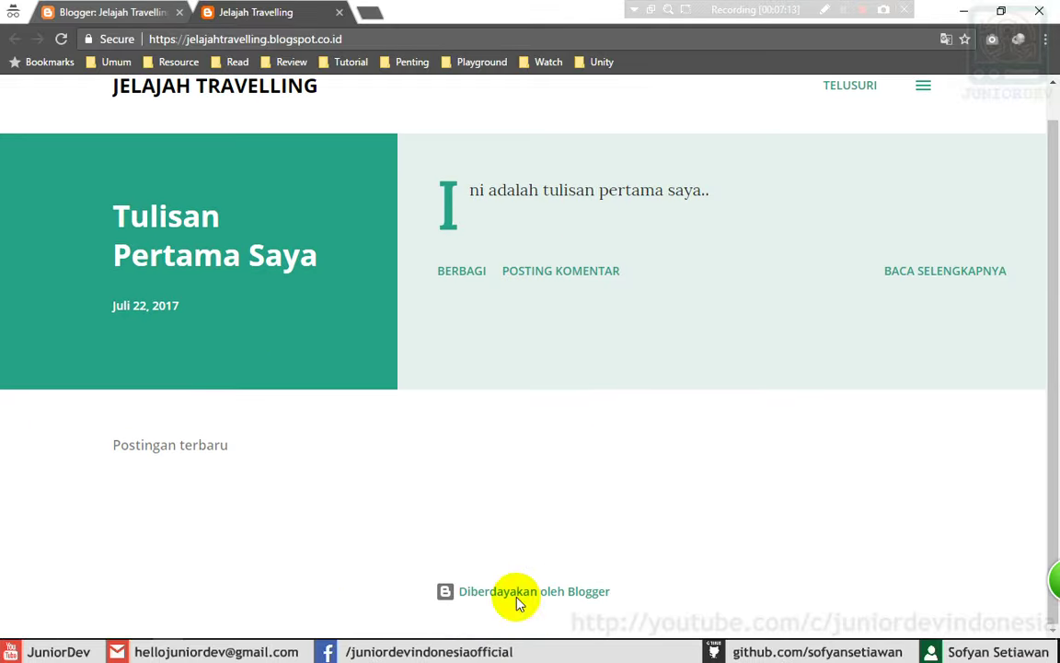
pyautogui.click(169, 227)
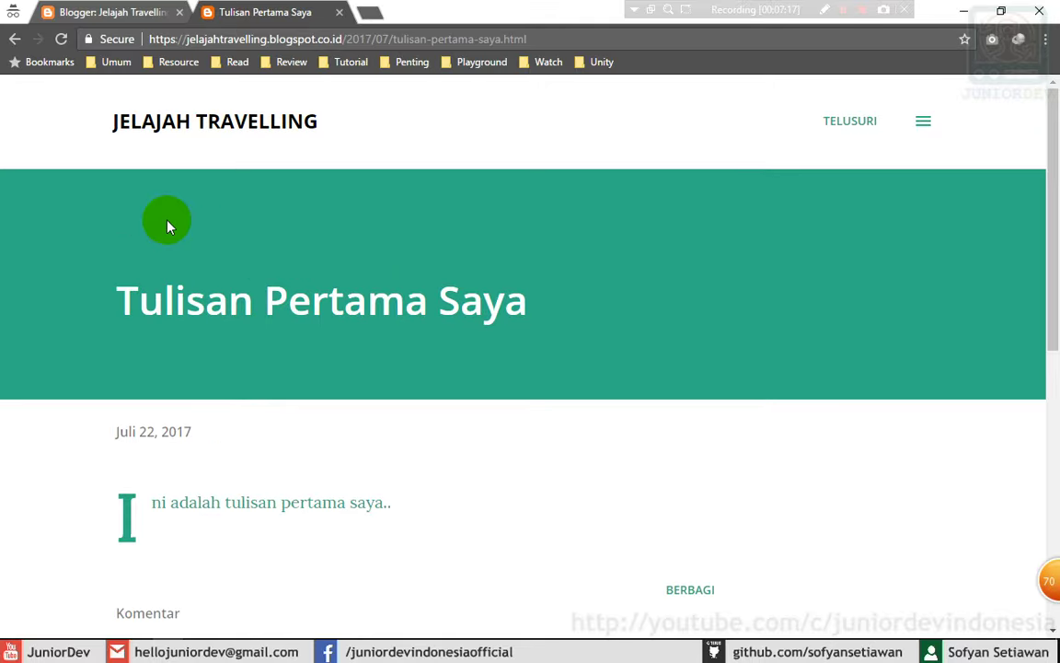
pyautogui.scroll(-4, 264, 345)
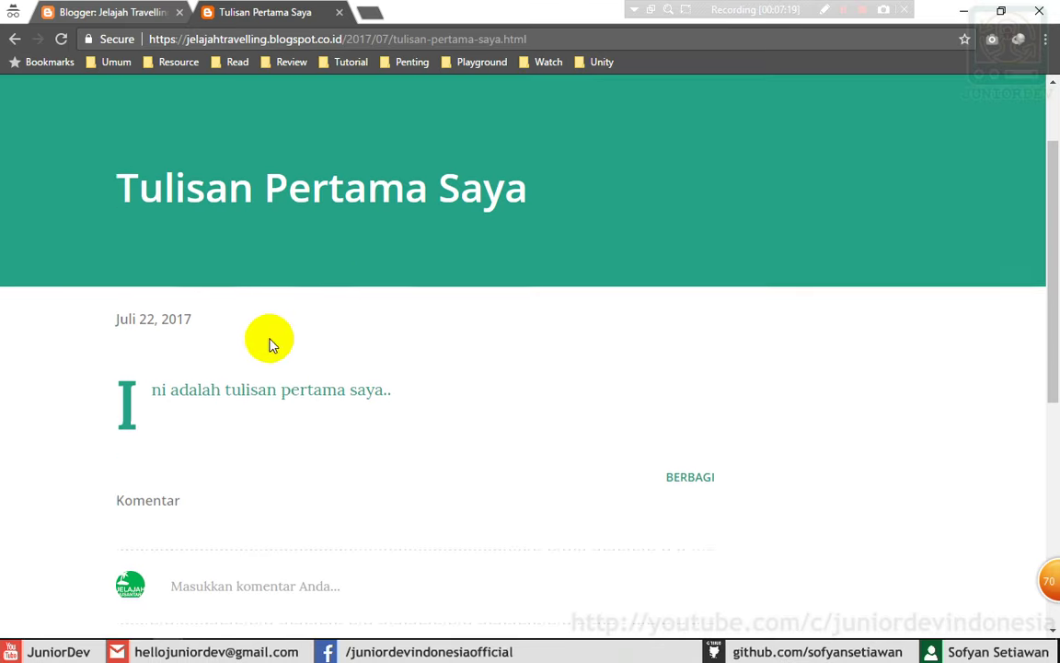
pyautogui.scroll(5, 423, 319)
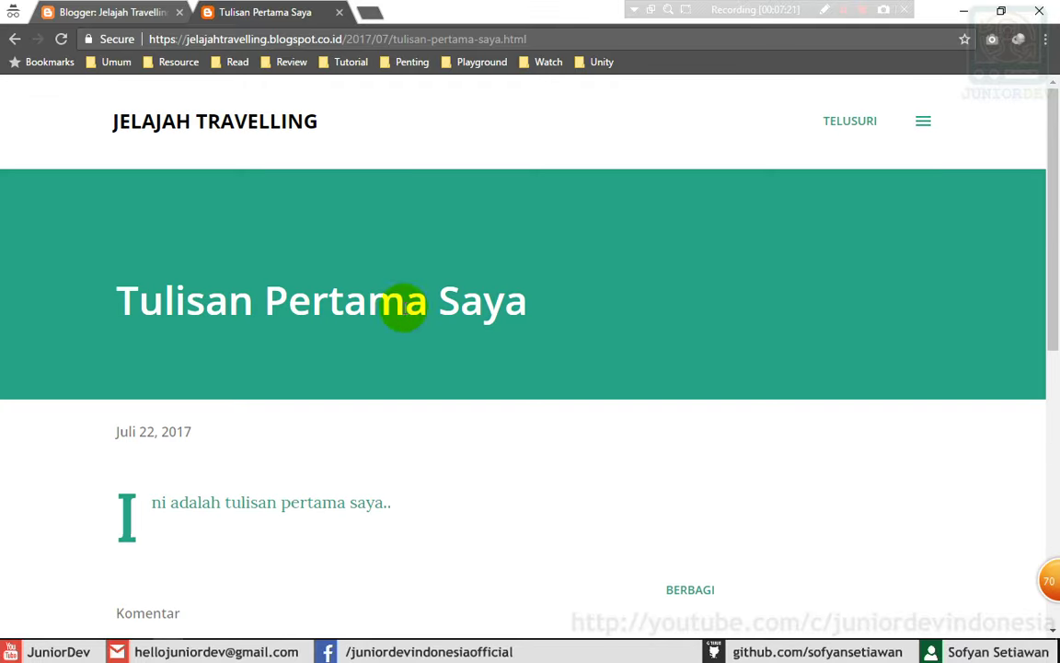
pyautogui.click(340, 13)
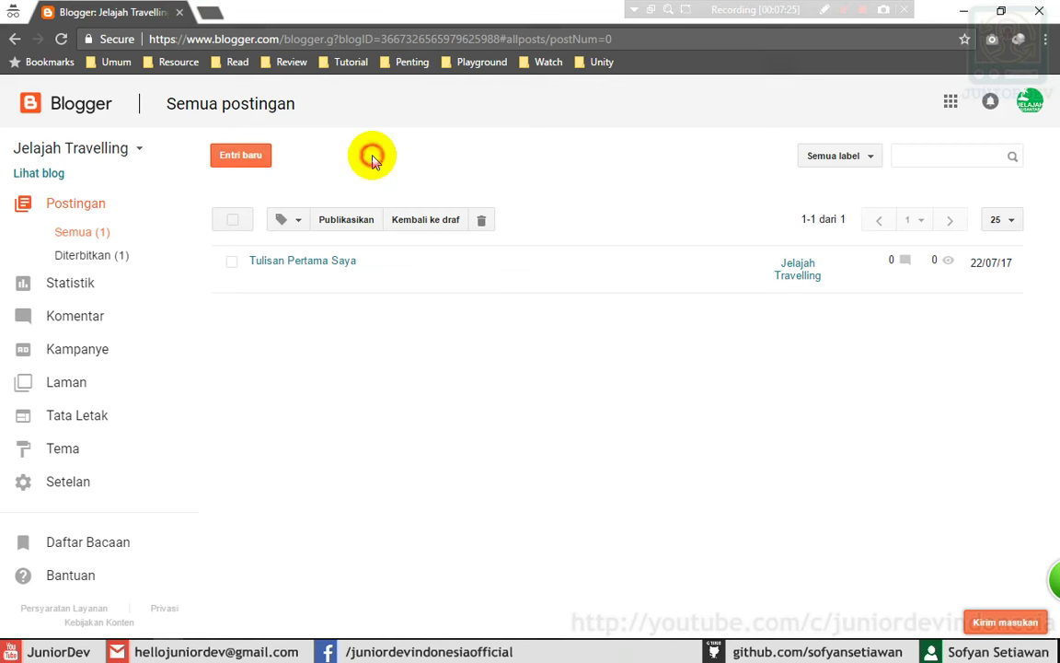
pyautogui.click(301, 379)
pyautogui.click(346, 162)
pyautogui.click(385, 168)
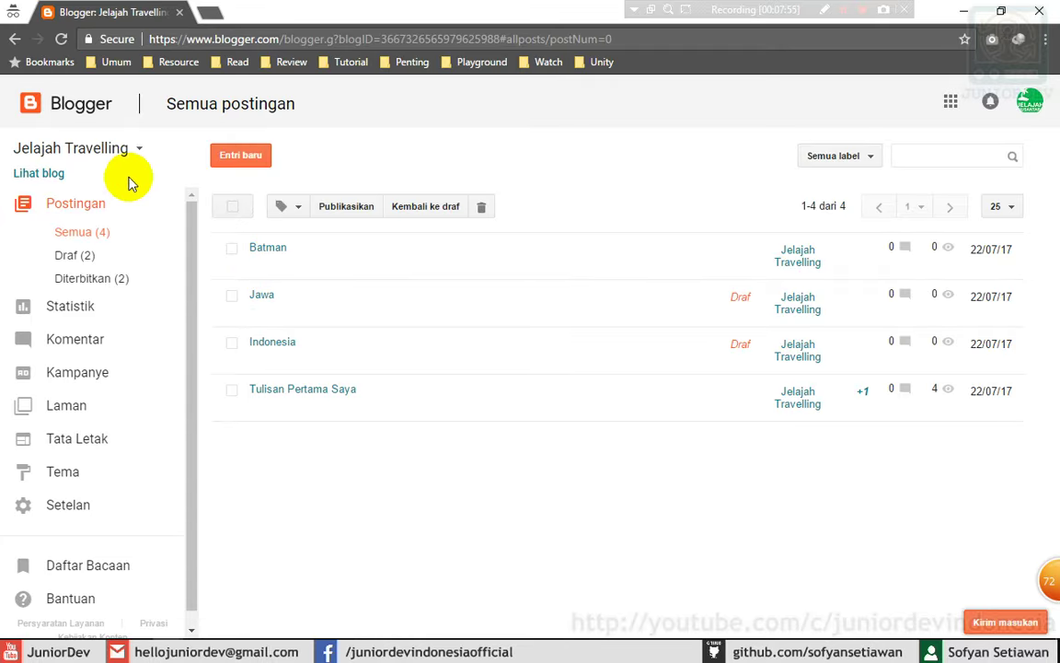
# Open the live blog in a new tab, compare its posts with those in the dashboard's list, and return to the dashboard
pyautogui.rightClick(37, 178)
pyautogui.click(87, 183)
pyautogui.click(255, 9)
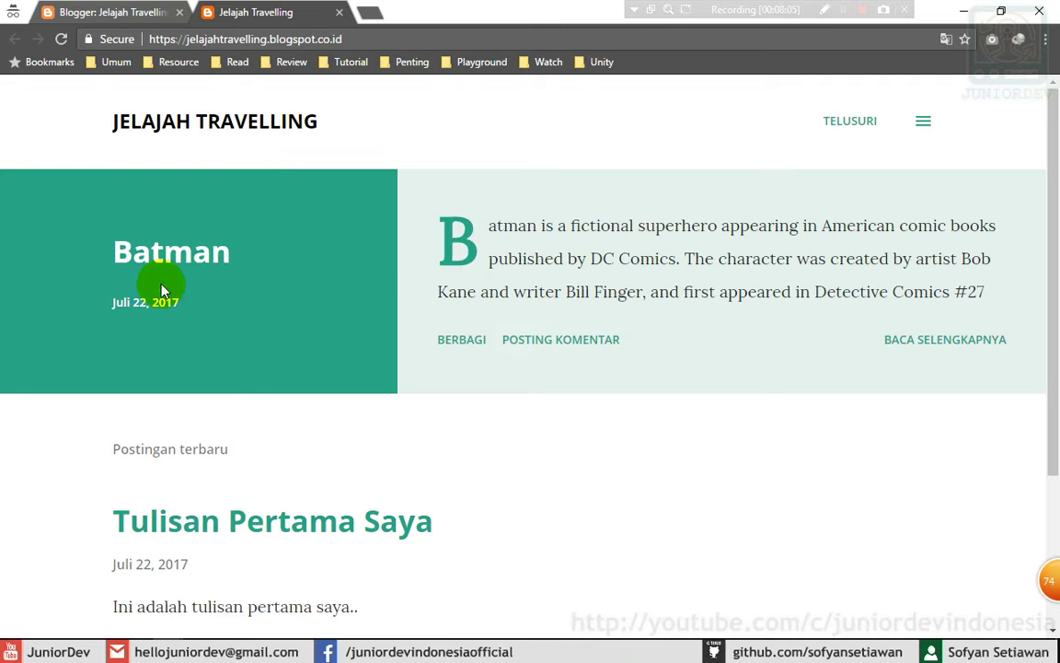
pyautogui.scroll(-2, 543, 327)
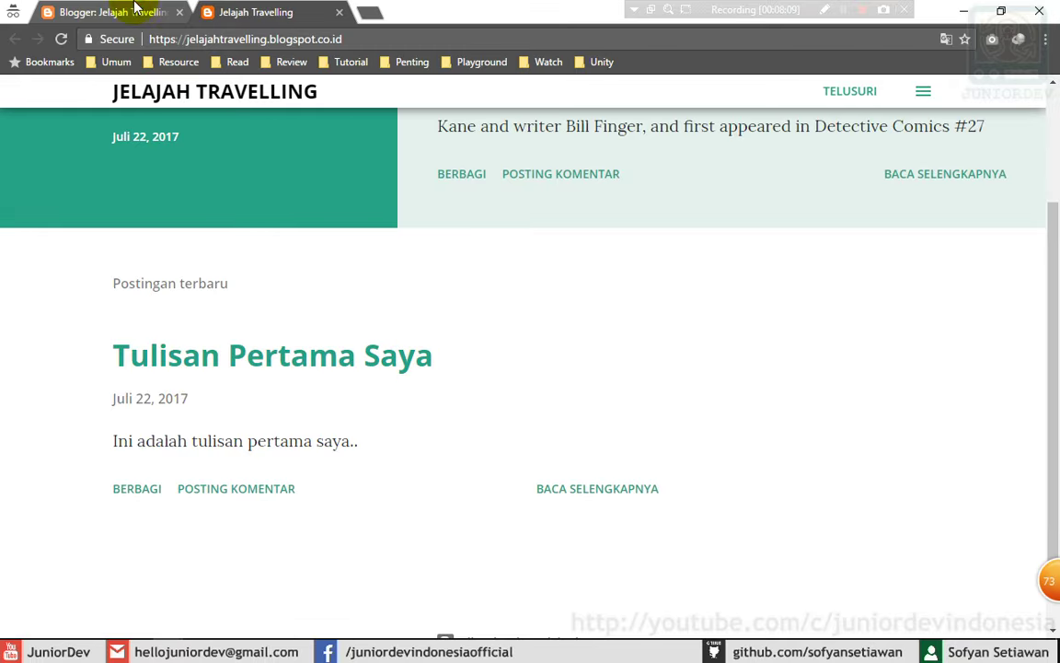
pyautogui.click(114, 10)
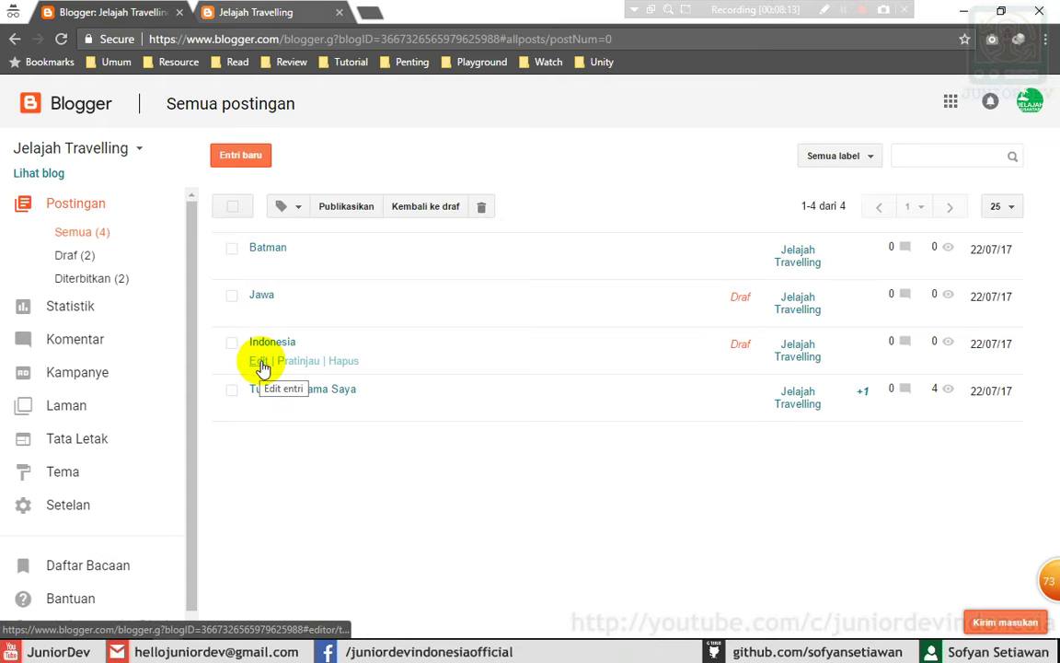
pyautogui.click(237, 11)
pyautogui.click(51, 8)
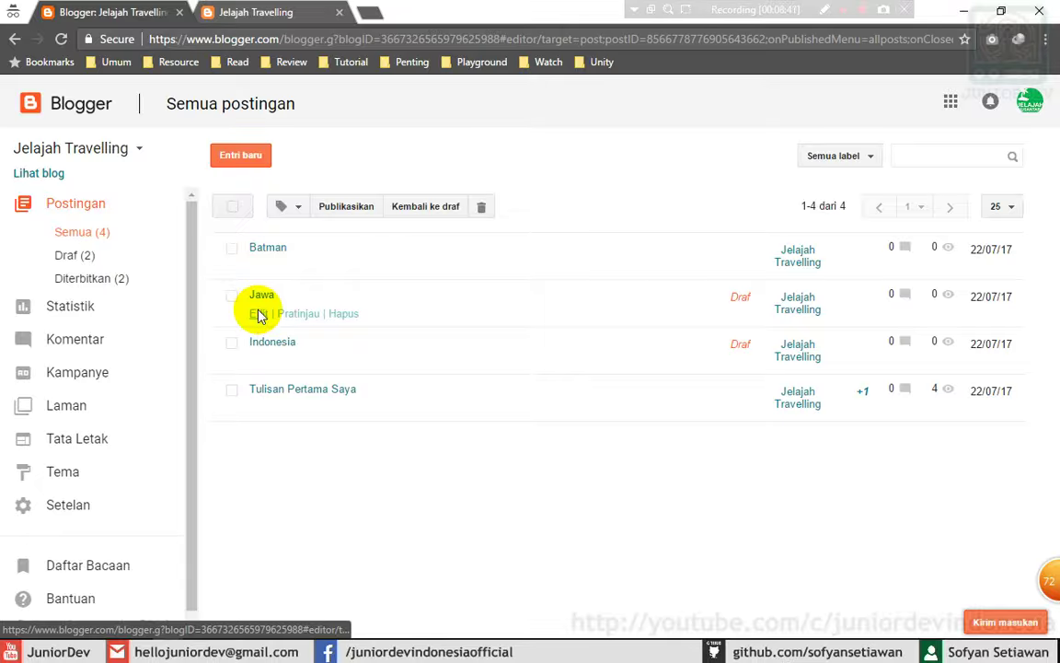
# Publish the "Jawa" draft from its editor without sharing it on Google+
pyautogui.click(257, 314)
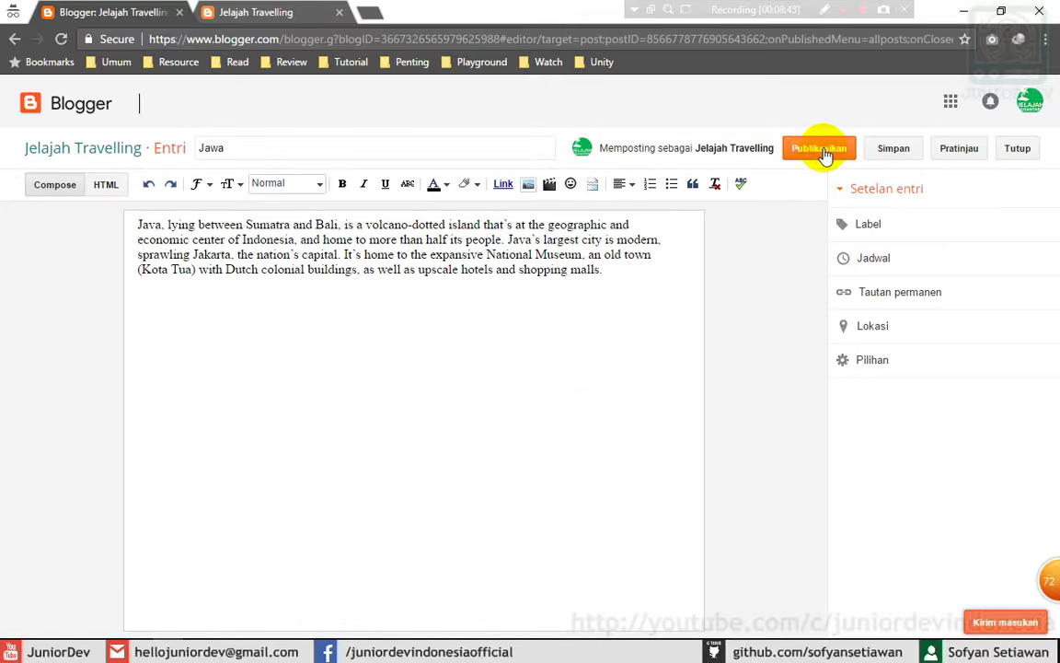
pyautogui.click(826, 153)
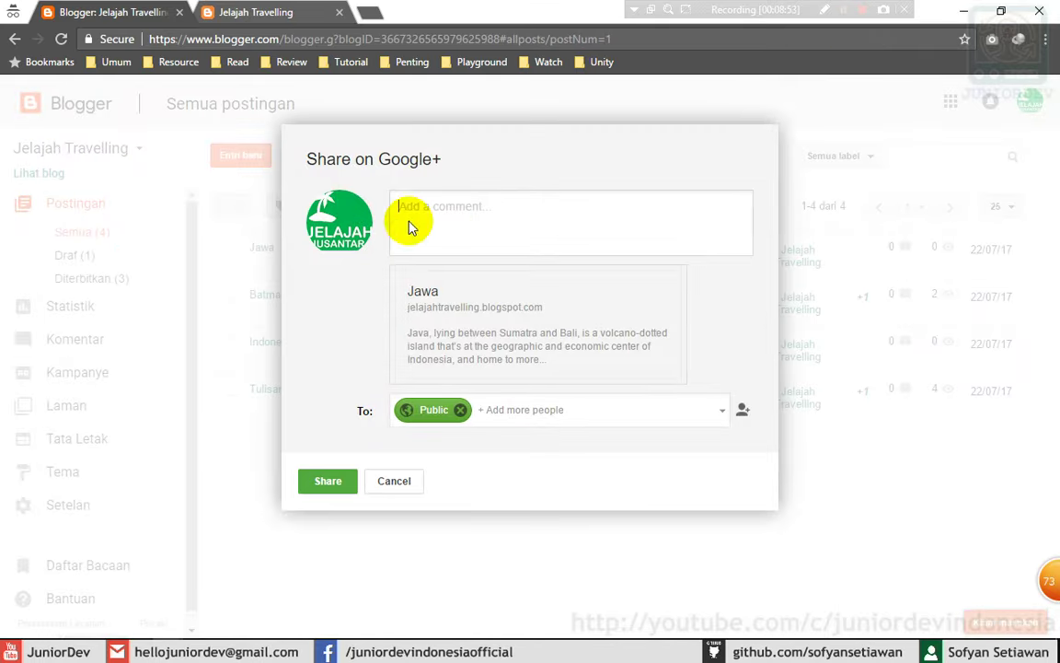
pyautogui.click(394, 483)
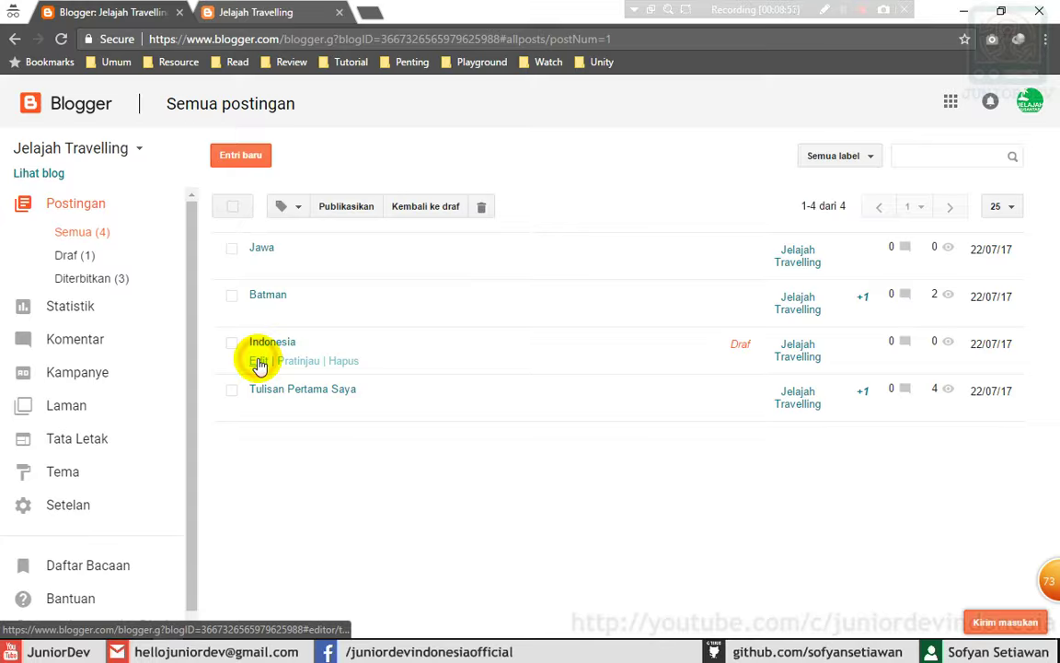
# Publish the "Indonesia" draft from its editor without sharing it on Google+
pyautogui.click(259, 363)
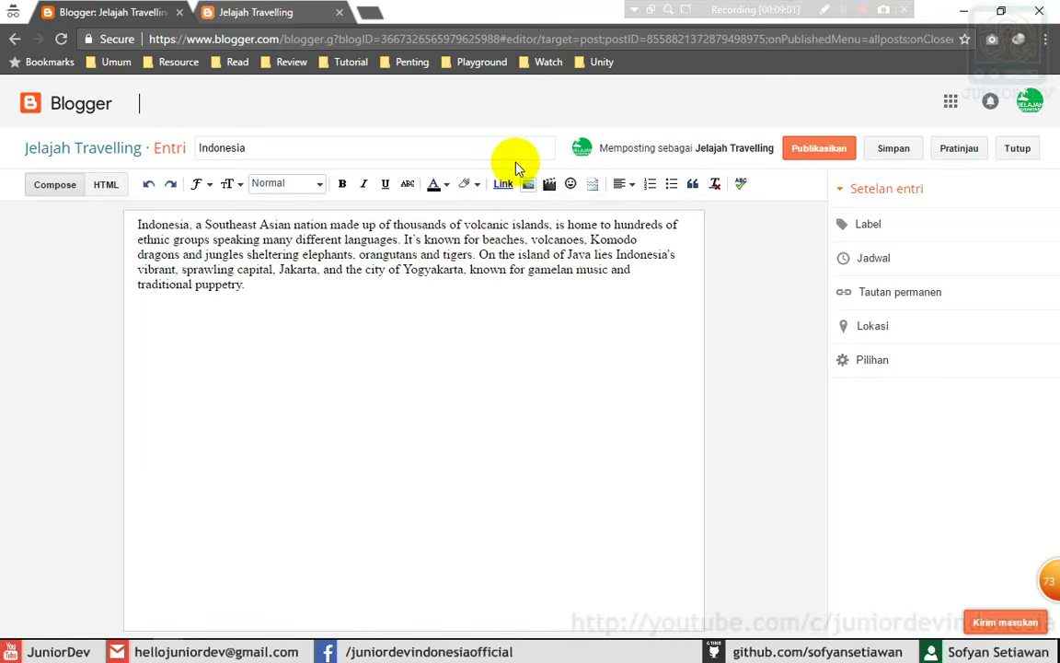
pyautogui.click(820, 151)
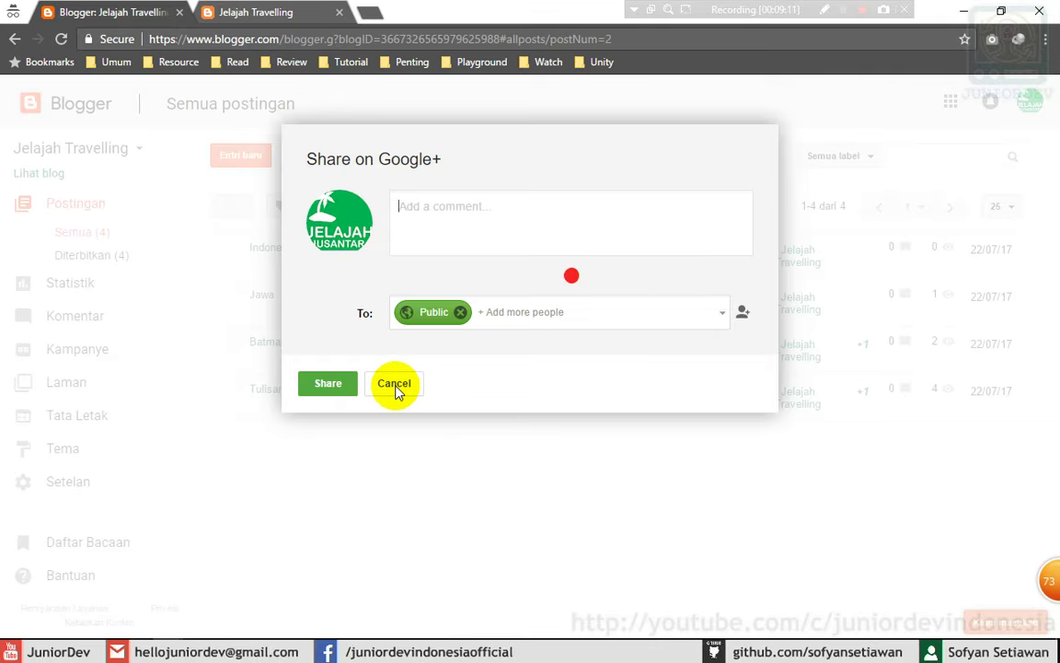
pyautogui.click(392, 481)
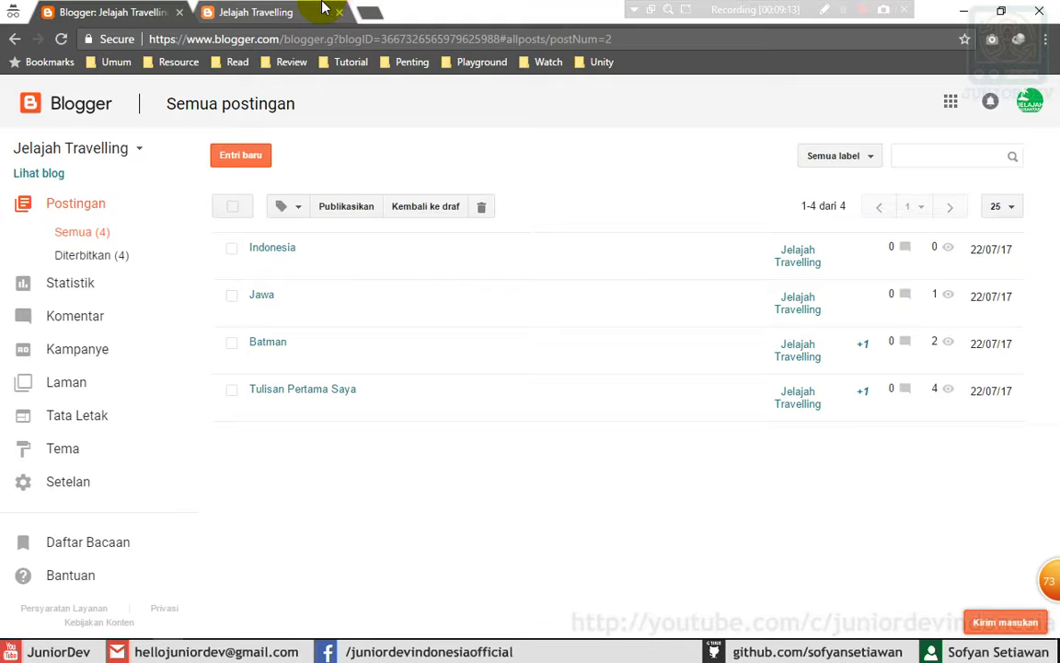
# Reload the live blog, look through all its posts from "Indonesia" to "Tulisan Pertama Saya", and close its tab
pyautogui.click(276, 9)
pyautogui.click(61, 38)
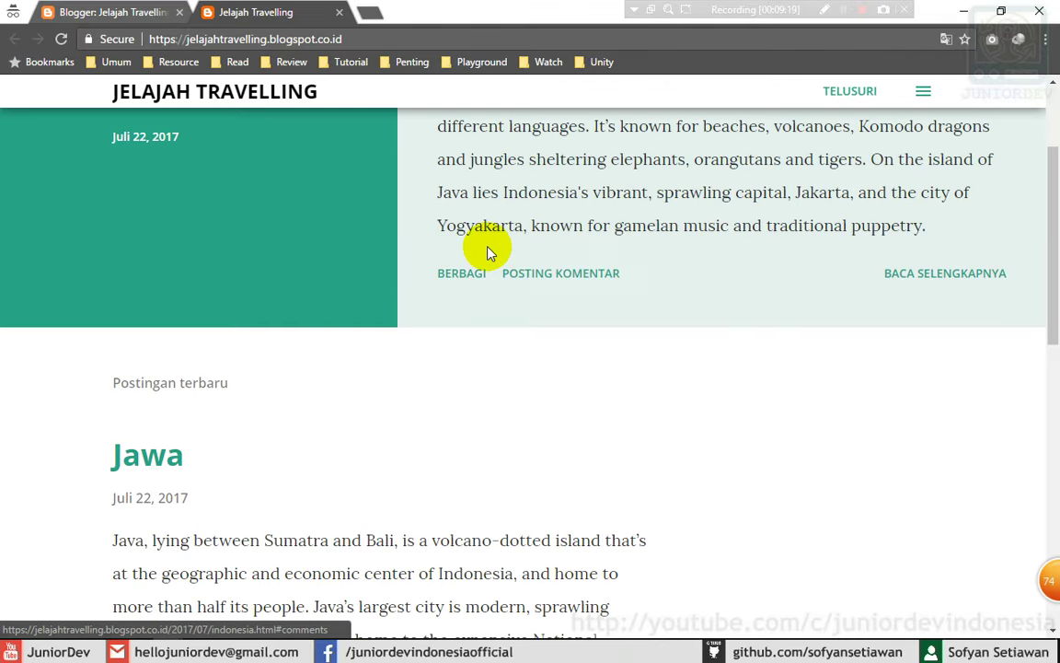
pyautogui.scroll(3, 511, 241)
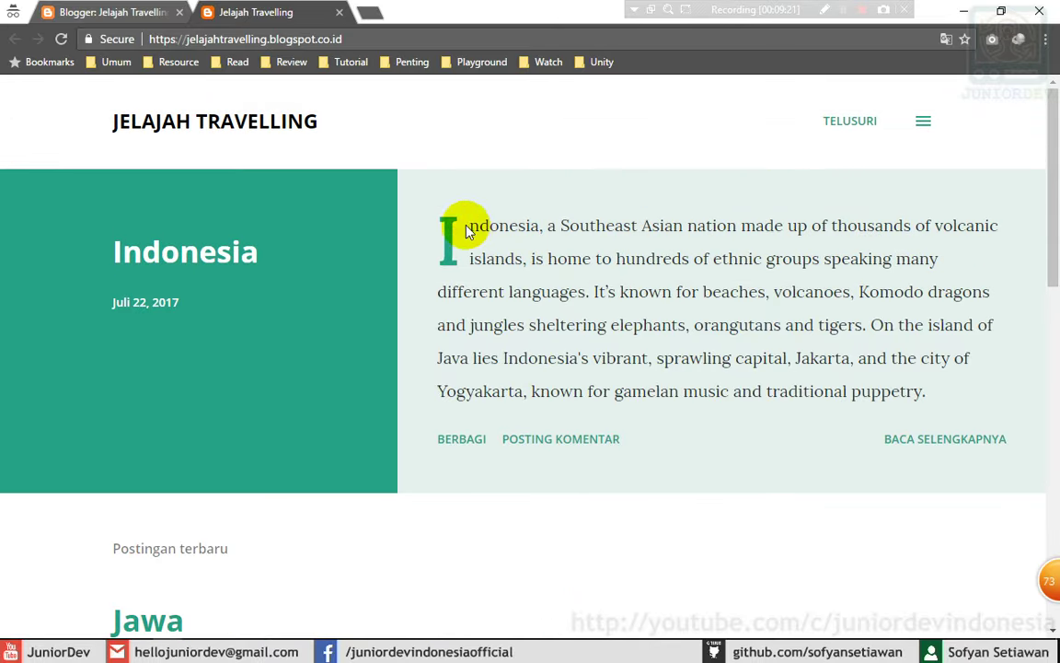
pyautogui.scroll(-10, 474, 250)
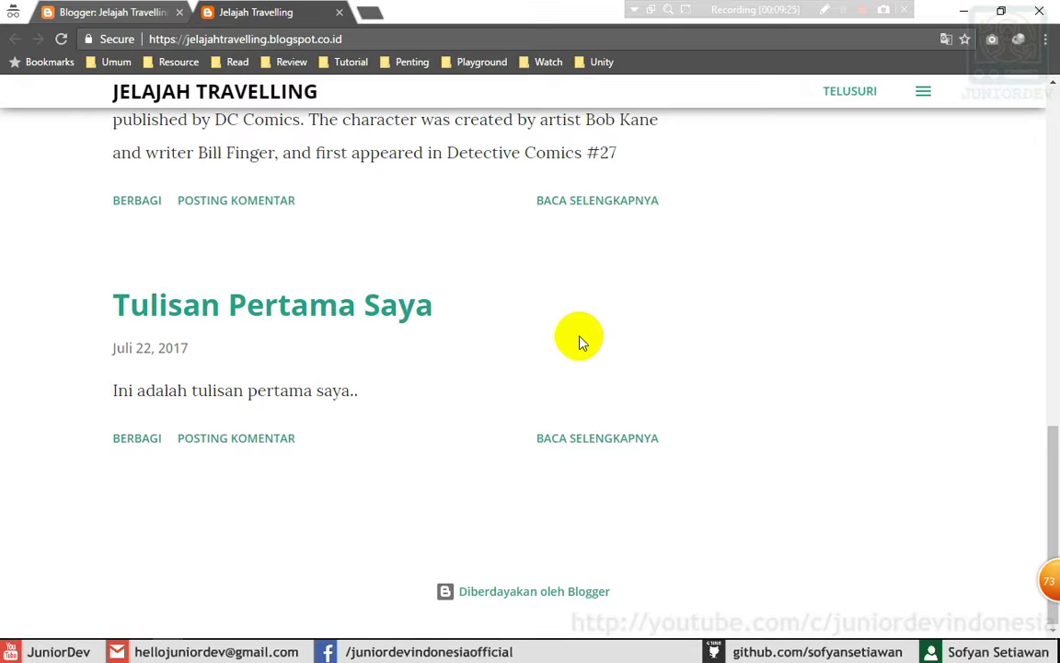
pyautogui.scroll(5, 667, 339)
pyautogui.scroll(3, 667, 338)
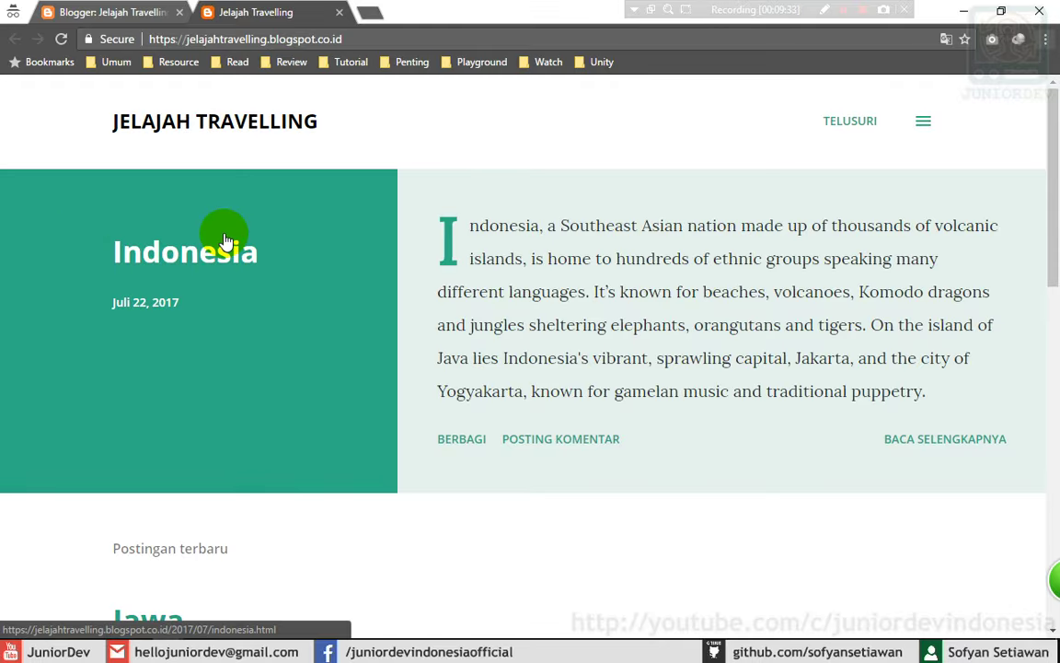
pyautogui.click(340, 13)
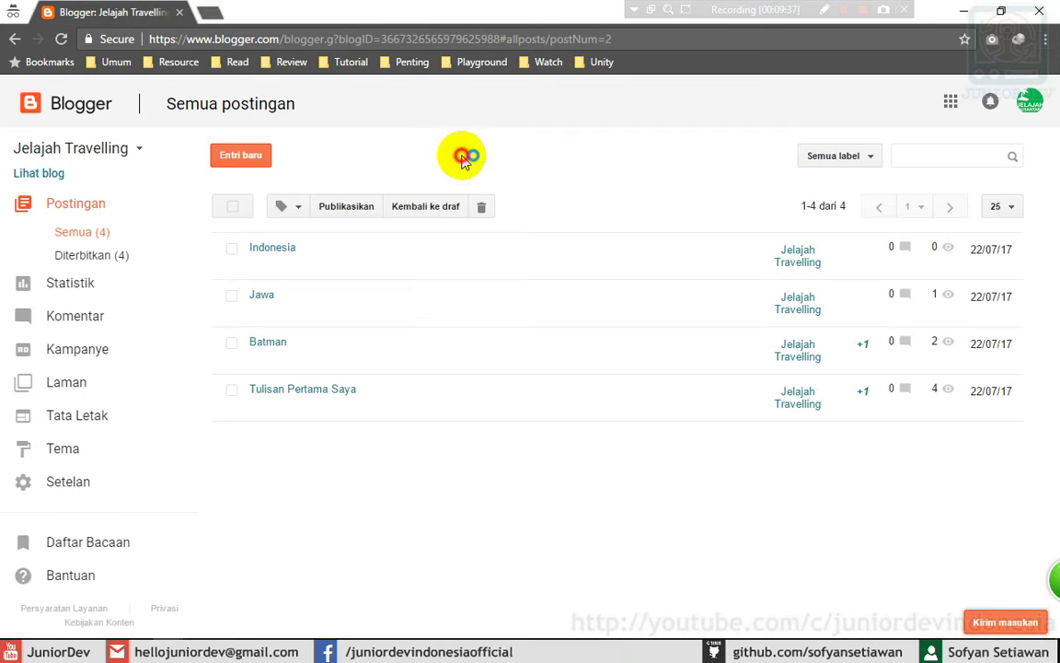
pyautogui.click(406, 171)
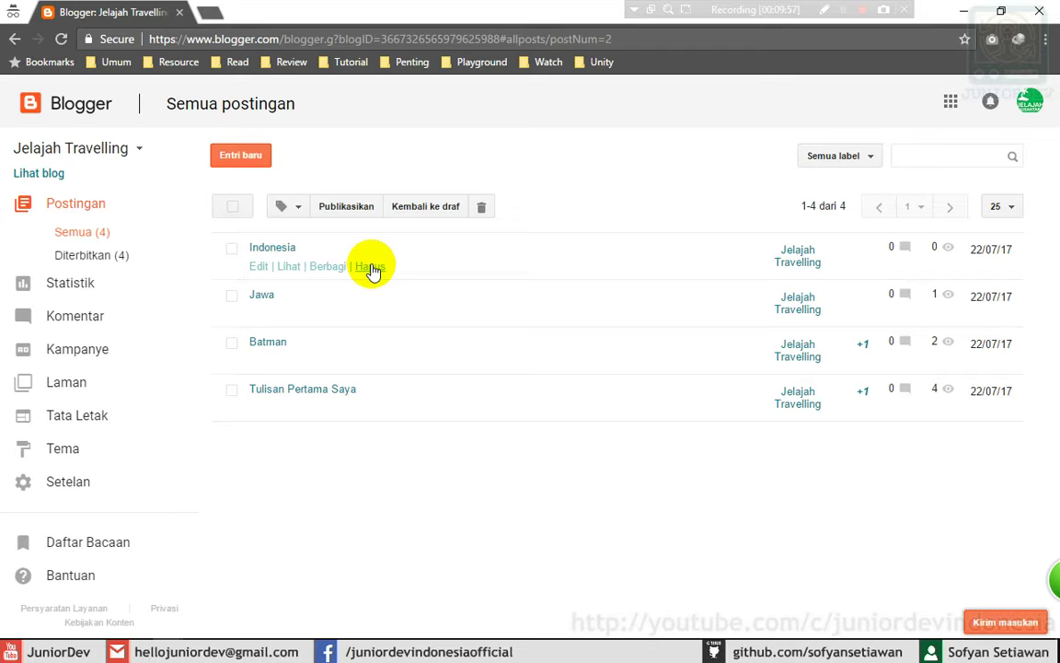
# View the "Indonesia" post's own page from the post list, check its web address and content, and close the tab
pyautogui.click(289, 267)
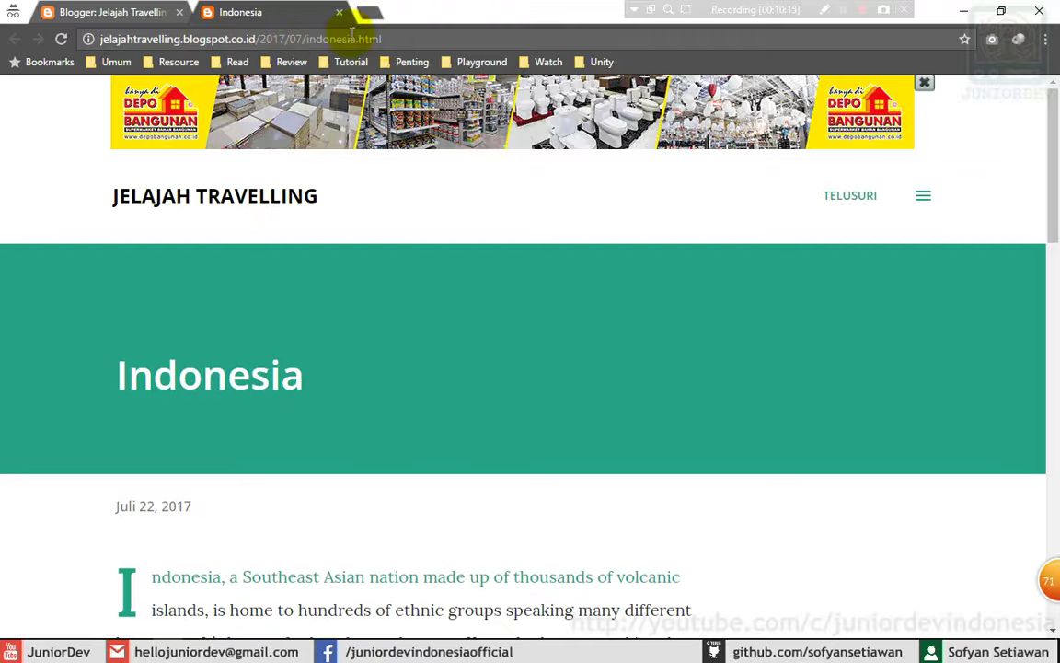
pyautogui.moveTo(393, 40); pyautogui.dragTo(459, 36)
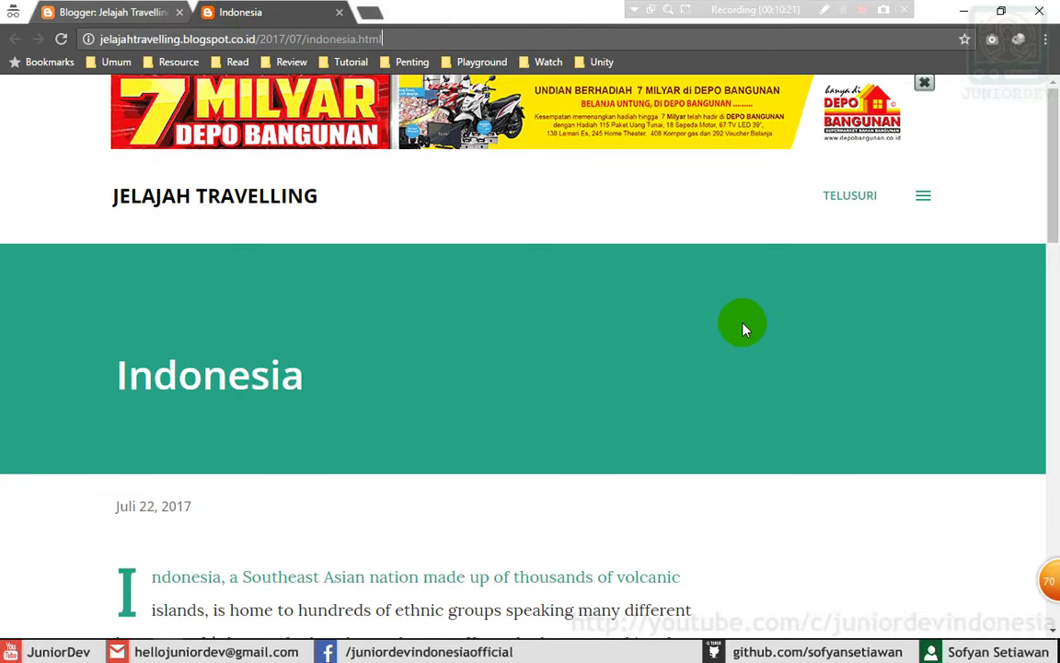
pyautogui.scroll(-1, 776, 288)
pyautogui.moveTo(1049, 224); pyautogui.dragTo(1041, 202)
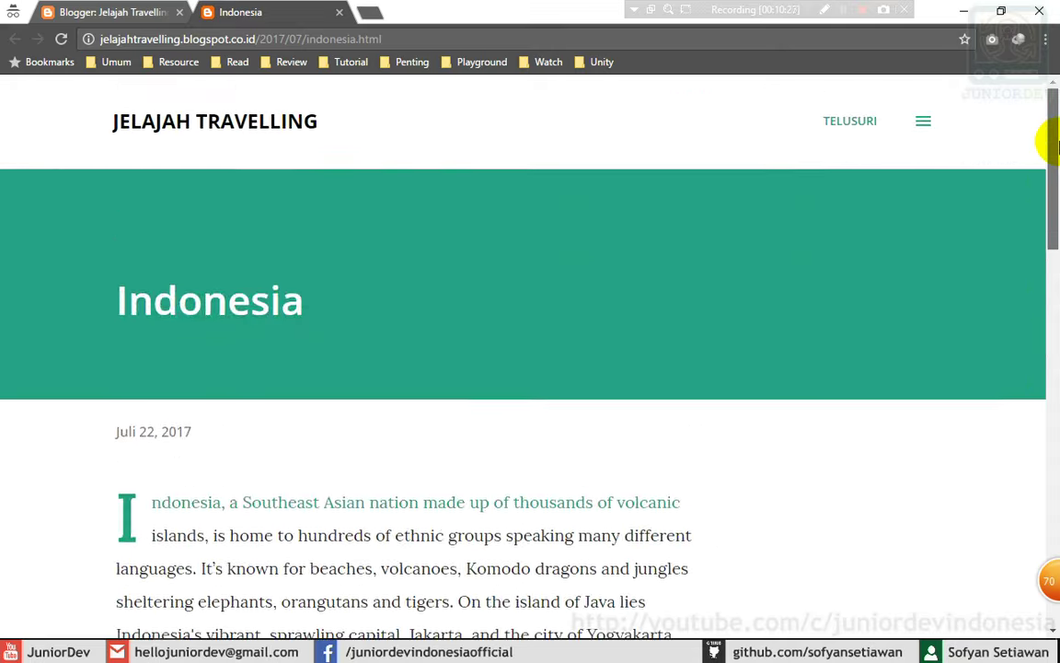
pyautogui.click(339, 12)
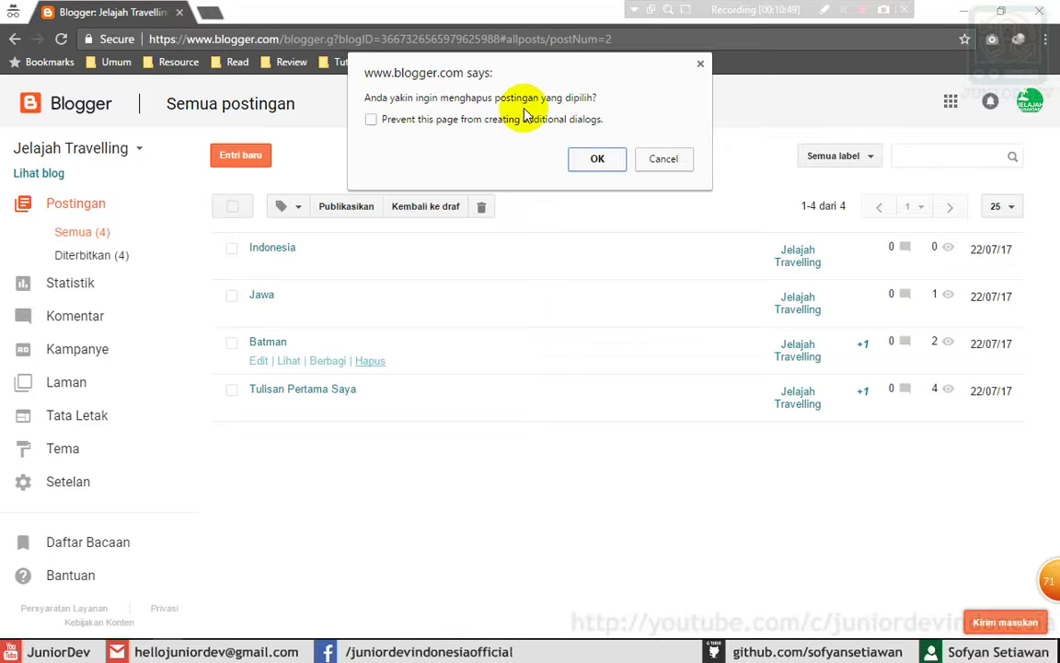
# Delete the "Batman" post from the list and confirm the deletion
pyautogui.click(597, 159)
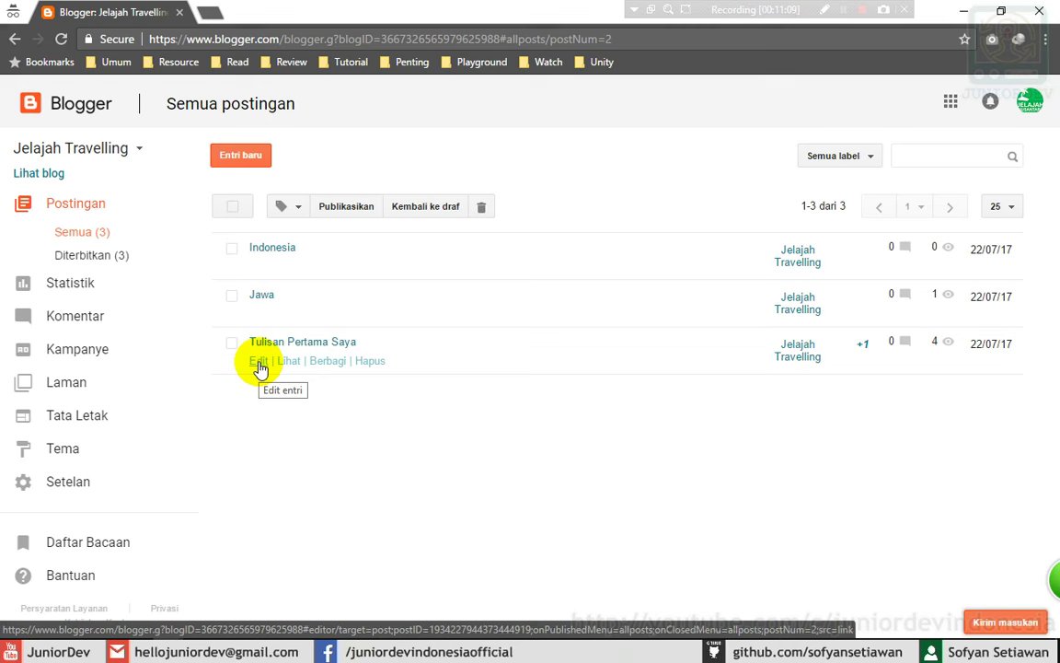
# Select the "Indonesia" and "Jawa" posts individually, and toggle the selection of all posts, leaving them all selected
pyautogui.click(232, 249)
pyautogui.click(232, 296)
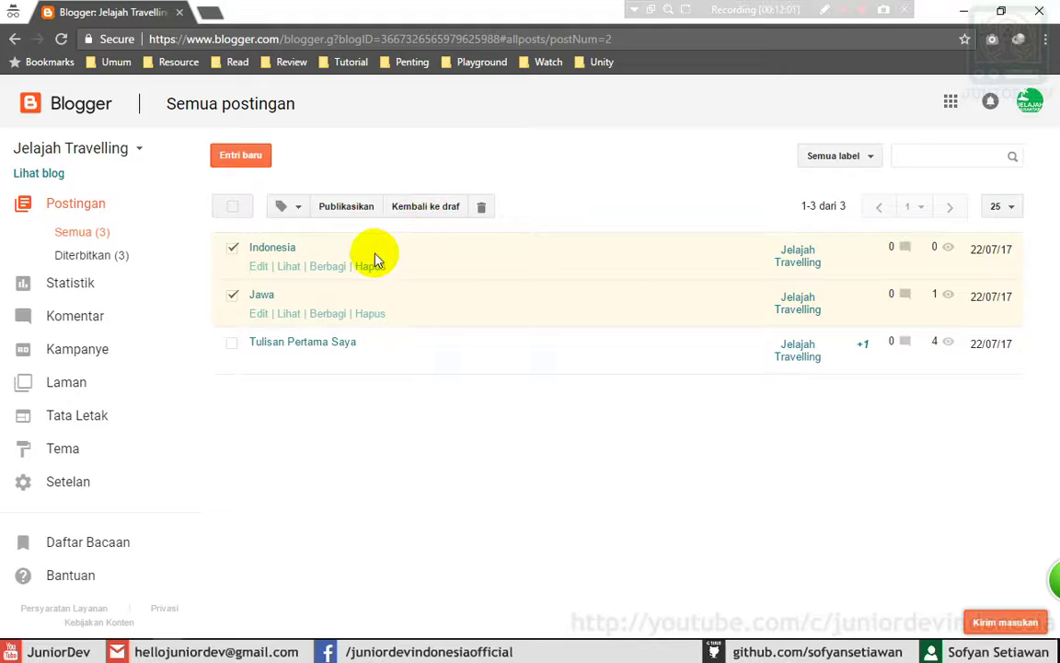
pyautogui.click(233, 210)
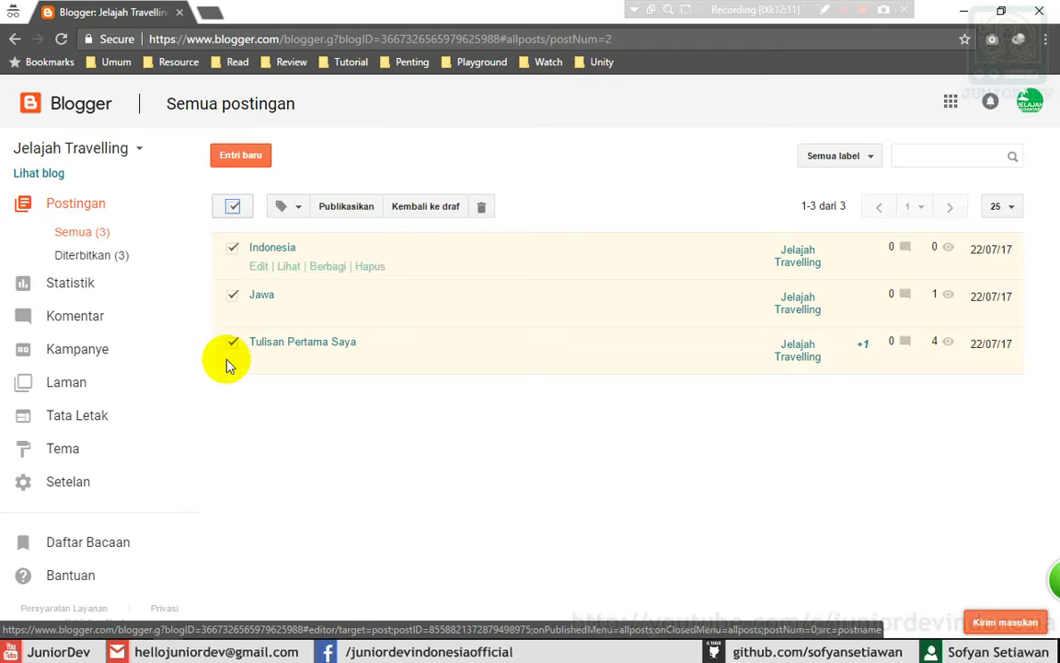
pyautogui.click(233, 208)
pyautogui.click(234, 209)
pyautogui.click(234, 209)
pyautogui.click(234, 209)
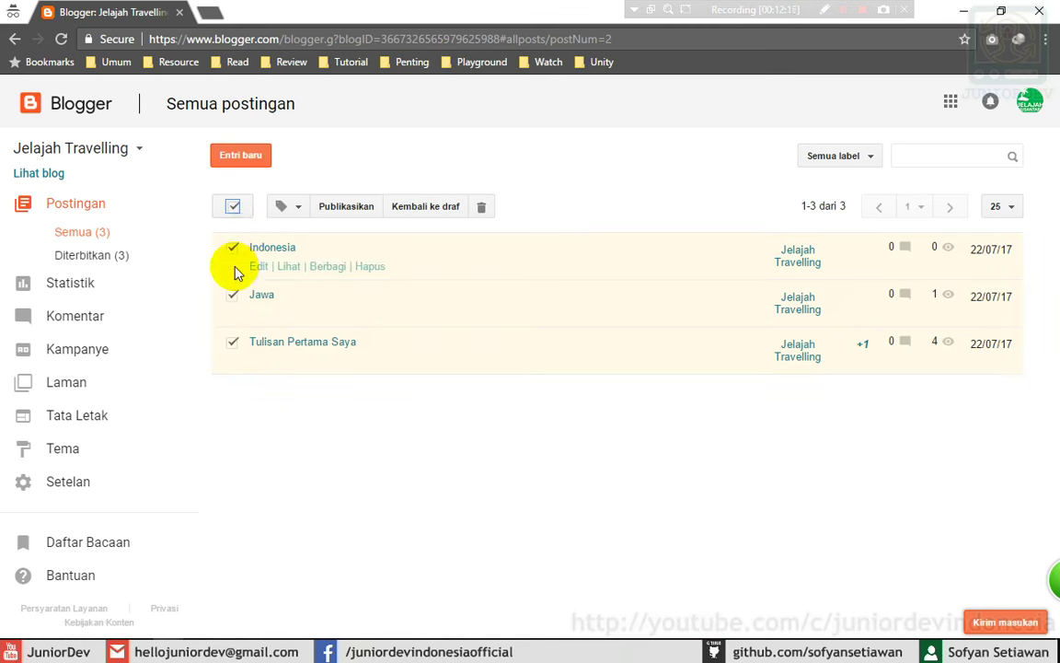
pyautogui.click(233, 210)
pyautogui.click(234, 213)
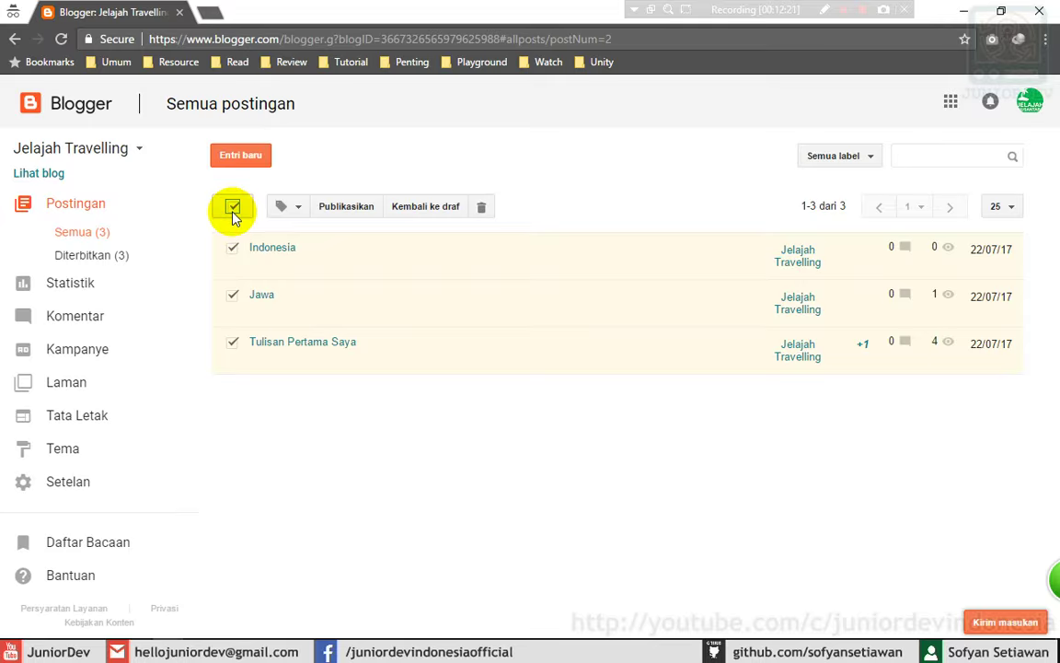
# Check the label options available for the selected posts without applying any, and clear the selection
pyautogui.click(292, 210)
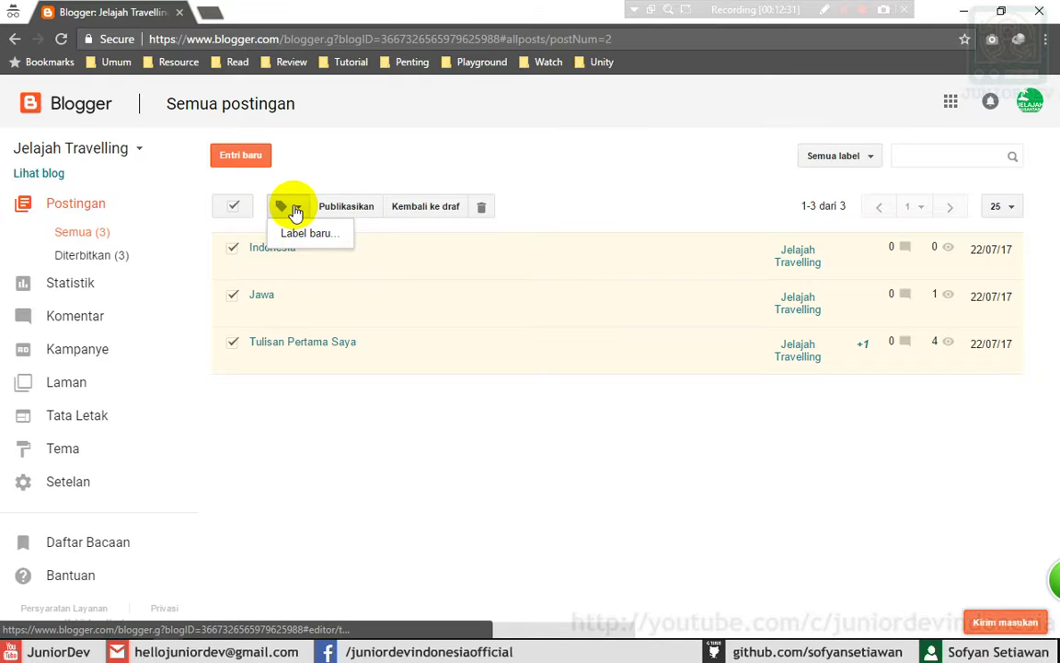
pyautogui.click(295, 215)
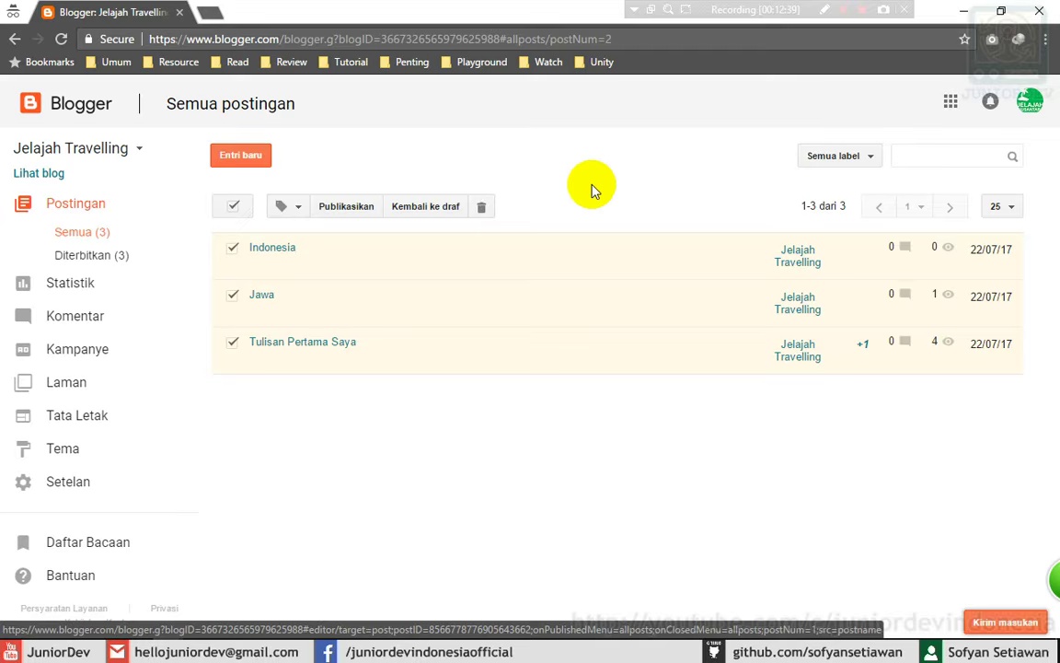
pyautogui.click(656, 177)
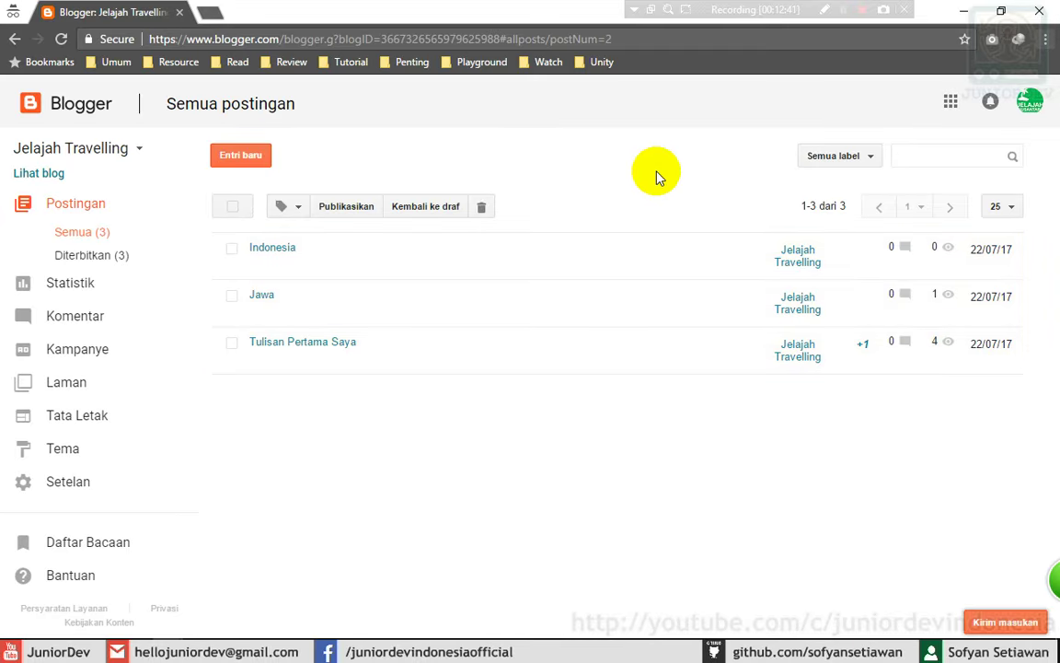